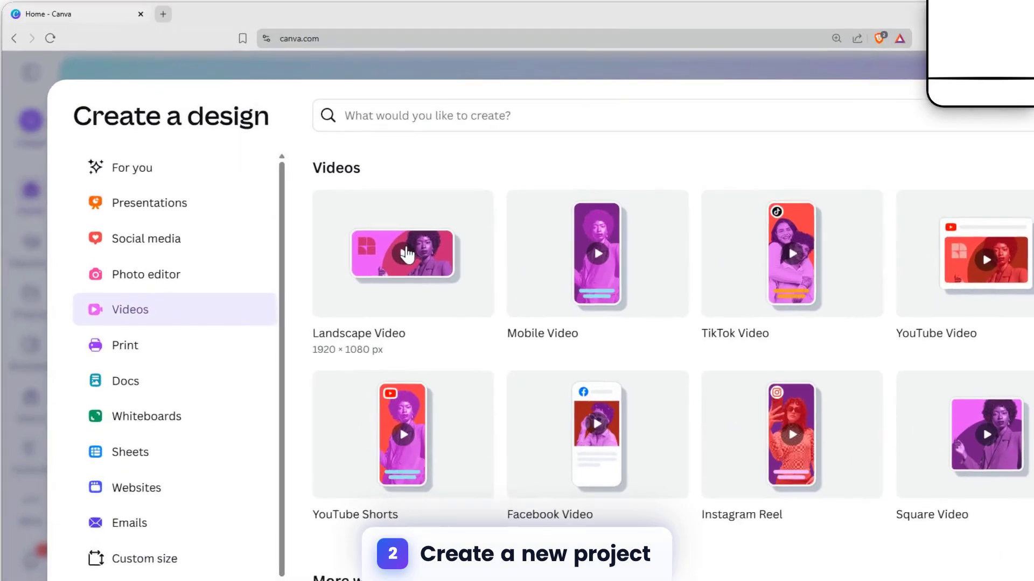
Create a 1920 × 1080 px landscape video and generate element images from the prompt "animated map"
{"action": "left_click", "coordinate": [368, 242]}
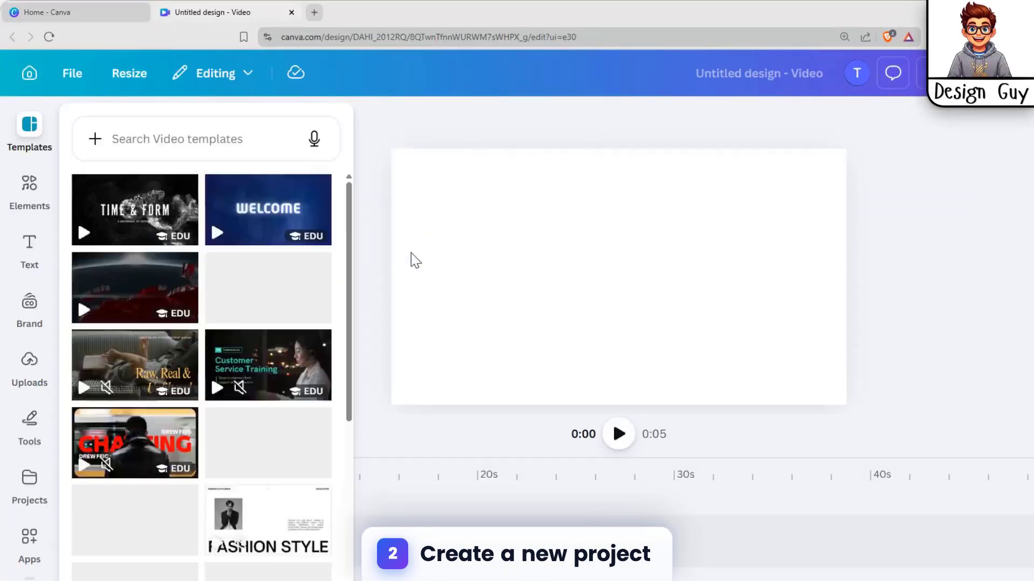
{"action": "left_click", "coordinate": [29, 186]}
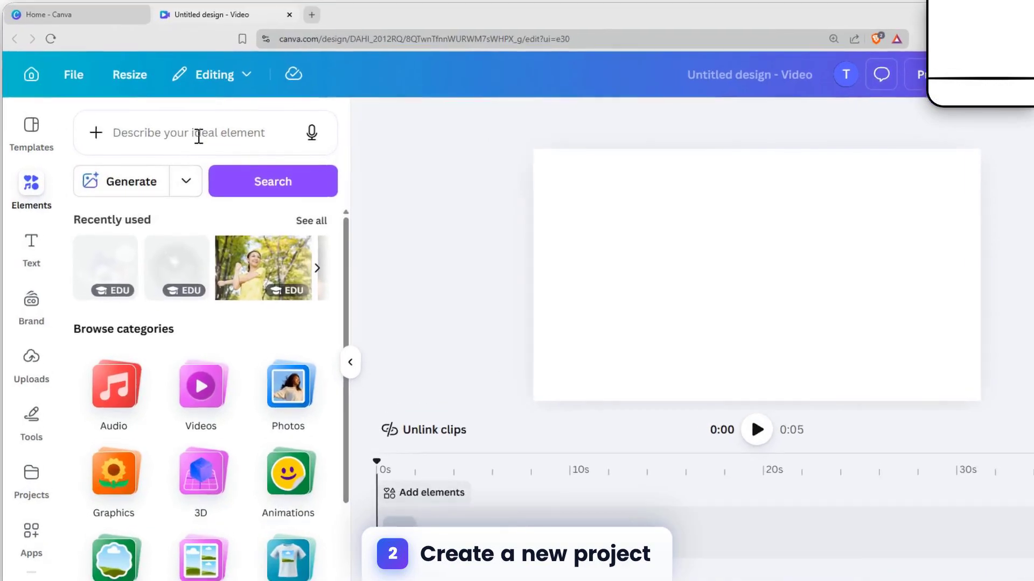
{"action": "left_click", "coordinate": [199, 136]}
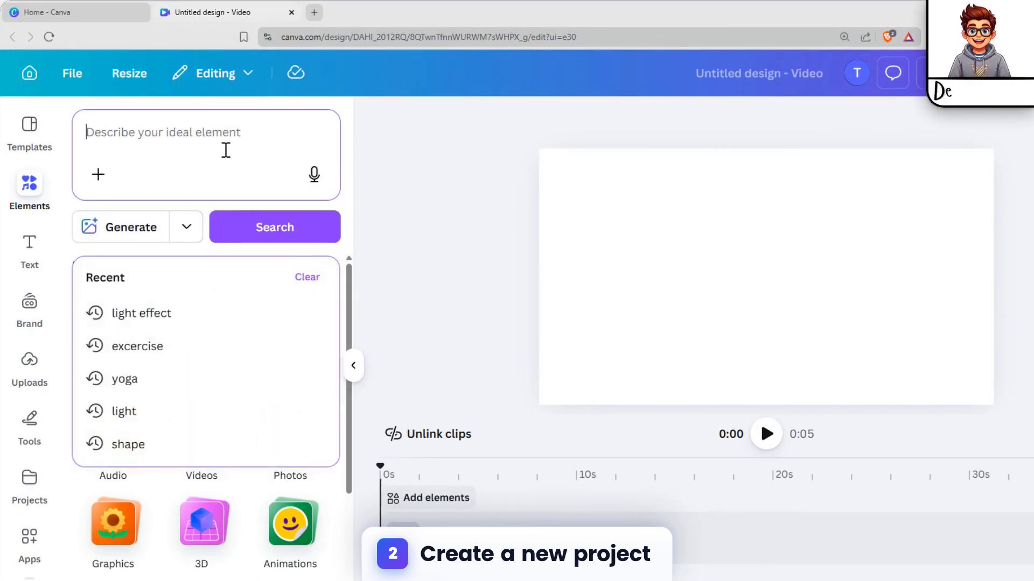
{"action": "type", "text": "animated "}
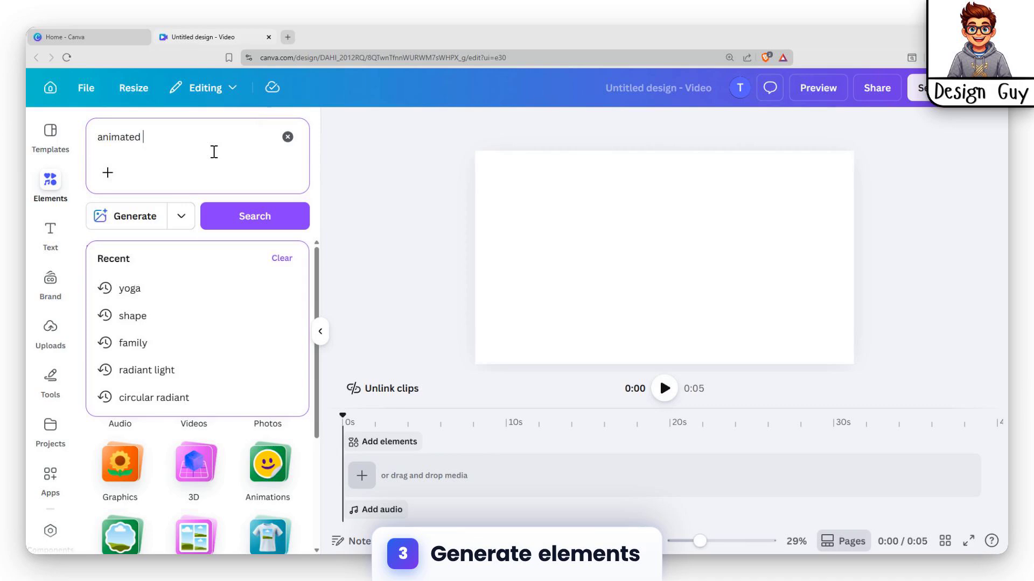
{"action": "type", "text": "map"}
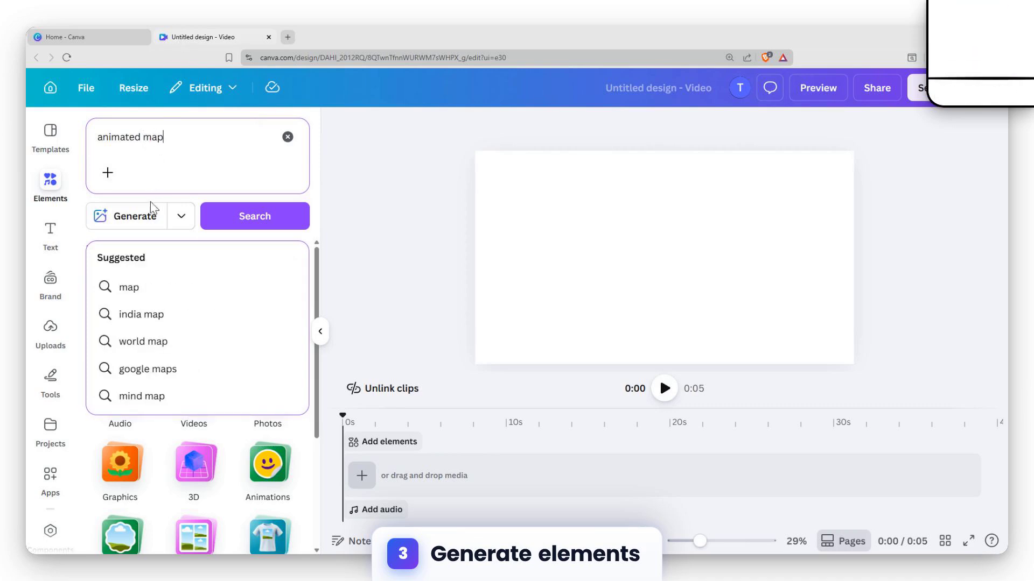
{"action": "left_click", "coordinate": [135, 218]}
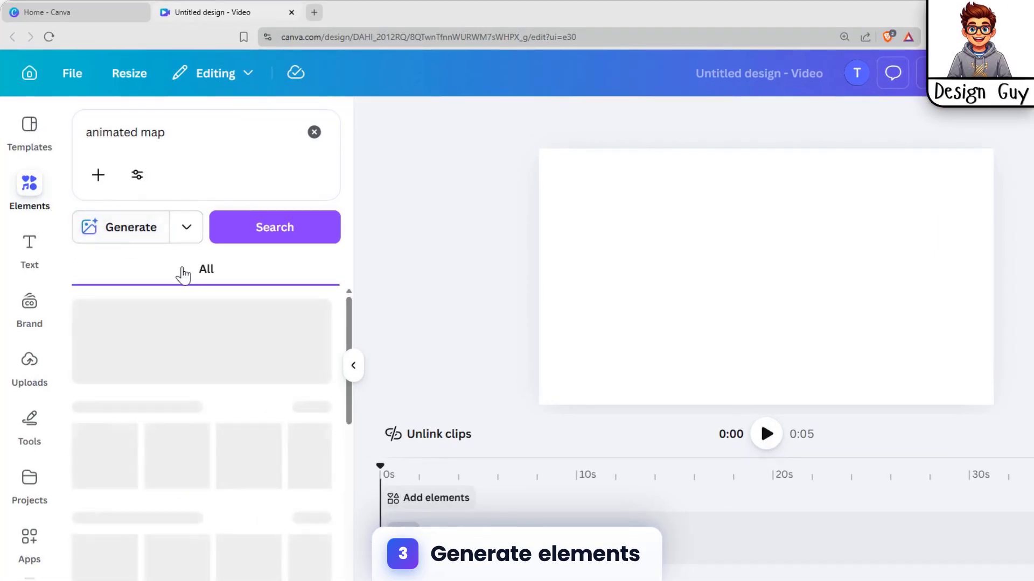
{"action": "left_click", "coordinate": [208, 256]}
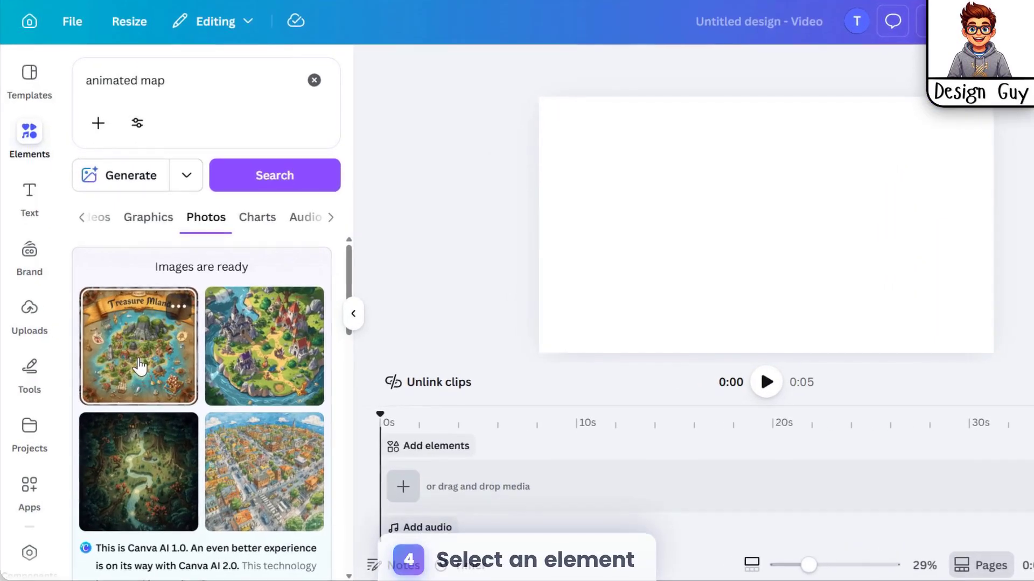
Insert the generated treasure island map and enlarge it, aligning it with the page's upper-left corner
{"action": "left_click", "coordinate": [143, 375]}
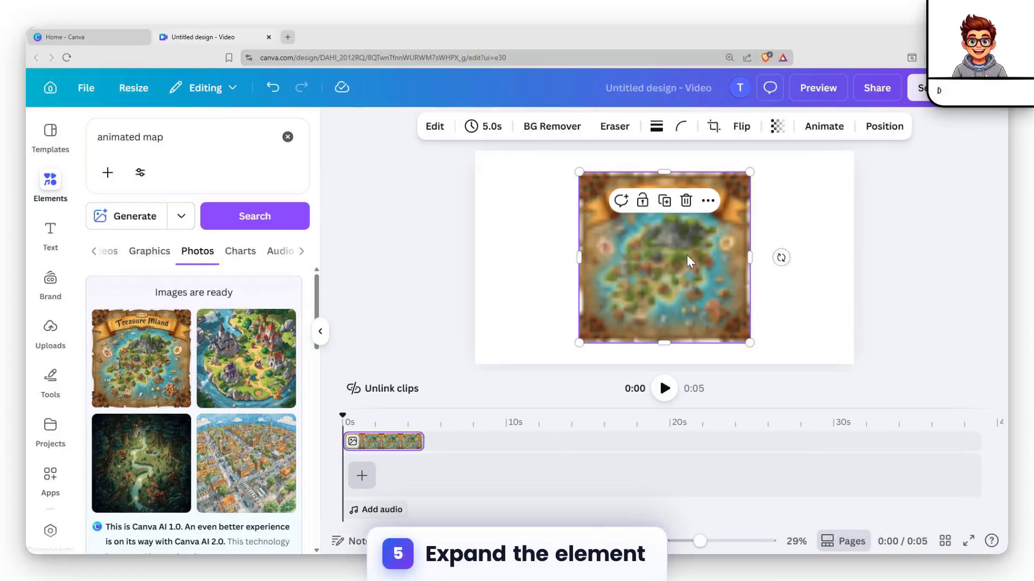
{"action": "left_click_drag", "start_coordinate": [749, 176], "coordinate": [831, 150]}
{"action": "mouse_move", "coordinate": [715, 213]}
{"action": "left_mouse_down"}
{"action": "mouse_move", "coordinate": [722, 240]}
{"action": "mouse_move", "coordinate": [729, 227]}
{"action": "left_mouse_up"}
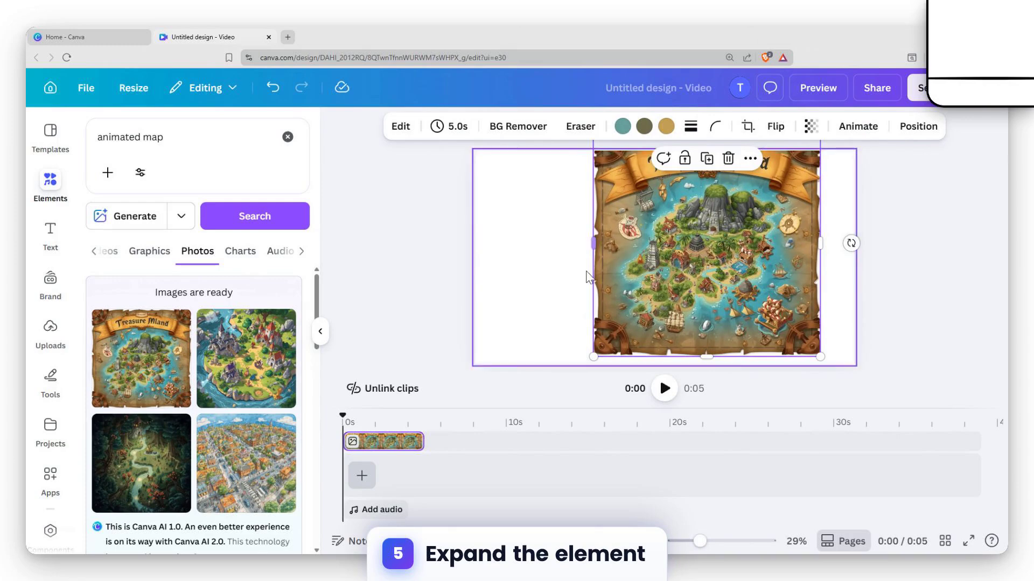
{"action": "left_click_drag", "start_coordinate": [591, 244], "coordinate": [505, 245]}
{"action": "left_click_drag", "start_coordinate": [630, 252], "coordinate": [626, 286]}
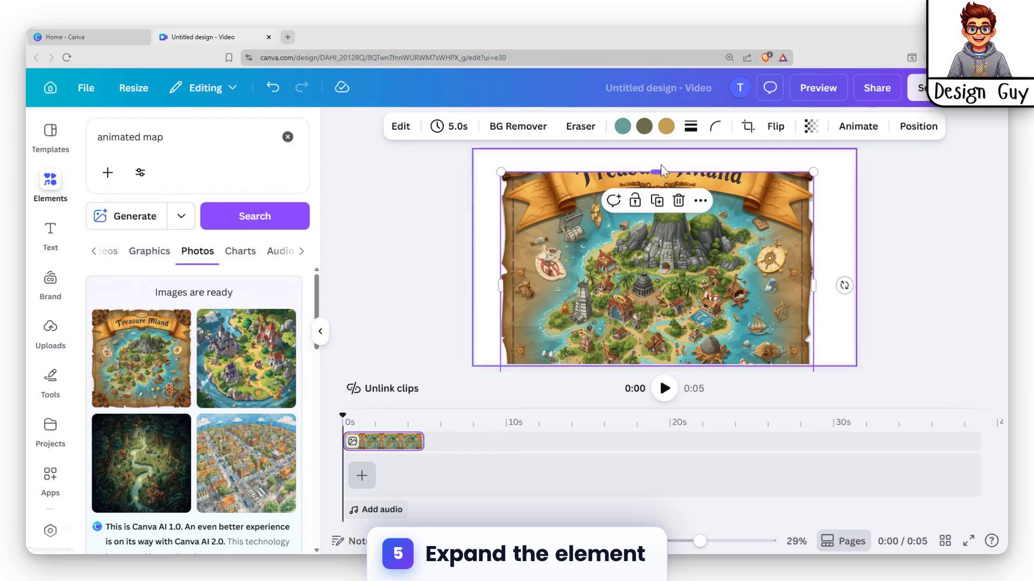
{"action": "left_click_drag", "start_coordinate": [660, 171], "coordinate": [659, 151]}
{"action": "left_click_drag", "start_coordinate": [615, 205], "coordinate": [593, 206]}
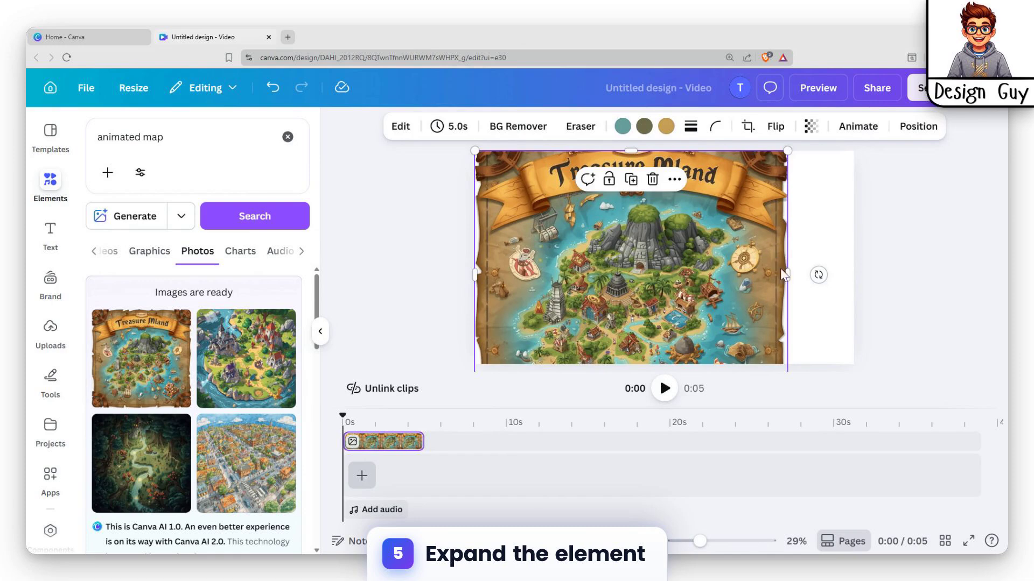
Enlarge the treasure map image until it covers the whole page, keeping the title banner at the upper edge
{"action": "left_click_drag", "start_coordinate": [787, 274], "coordinate": [861, 290]}
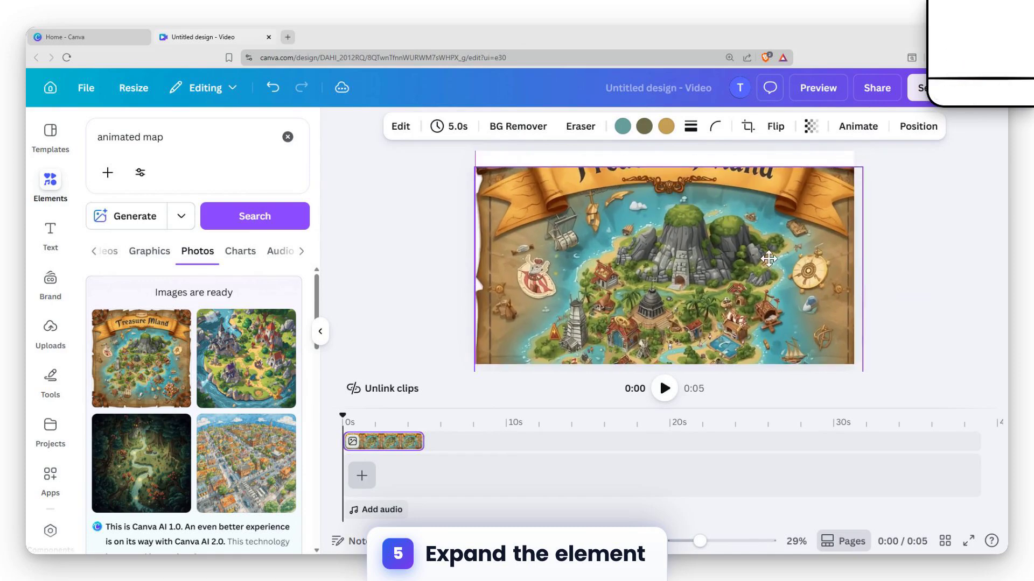
{"action": "left_click_drag", "start_coordinate": [667, 165], "coordinate": [668, 150]}
{"action": "left_click_drag", "start_coordinate": [670, 202], "coordinate": [671, 223]}
{"action": "left_click_drag", "start_coordinate": [671, 171], "coordinate": [671, 149]}
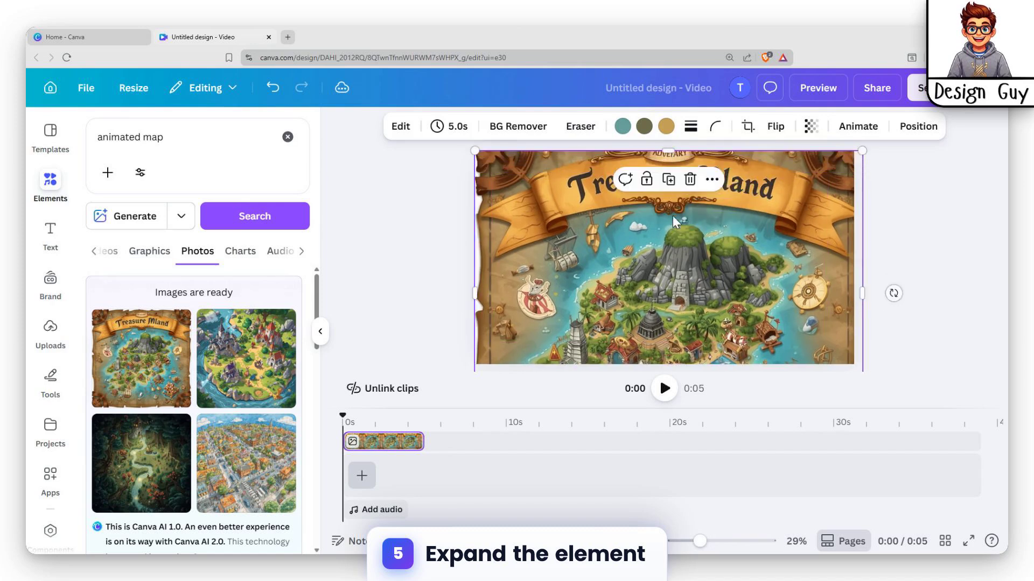
{"action": "mouse_move", "coordinate": [672, 242]}
{"action": "left_mouse_down"}
{"action": "mouse_move", "coordinate": [672, 253]}
{"action": "mouse_move", "coordinate": [672, 244]}
{"action": "left_mouse_up"}
{"action": "left_click", "coordinate": [933, 200]}
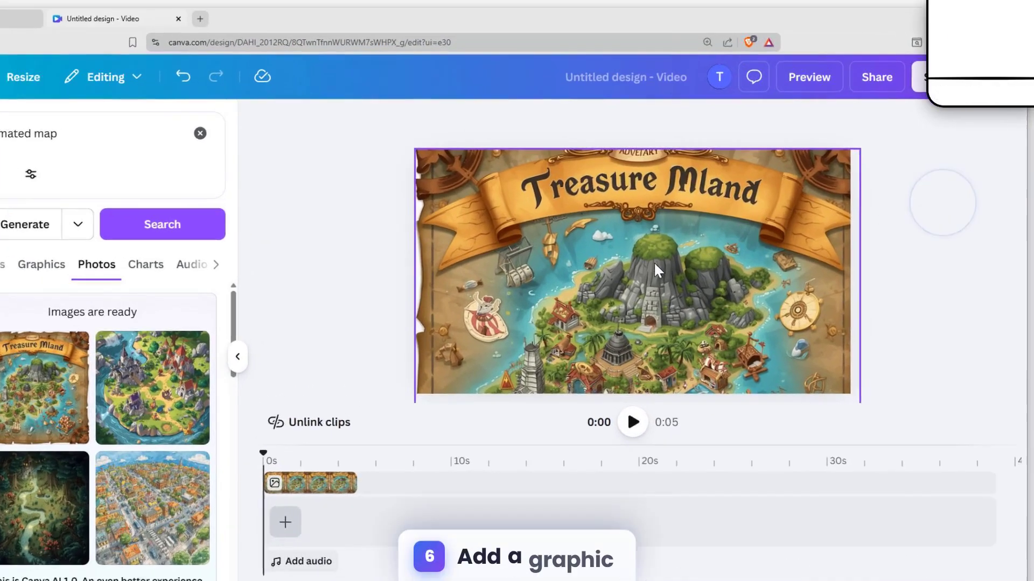
Replace the element search with "map pin icon" and show all matching graphics
{"action": "left_click", "coordinate": [658, 269]}
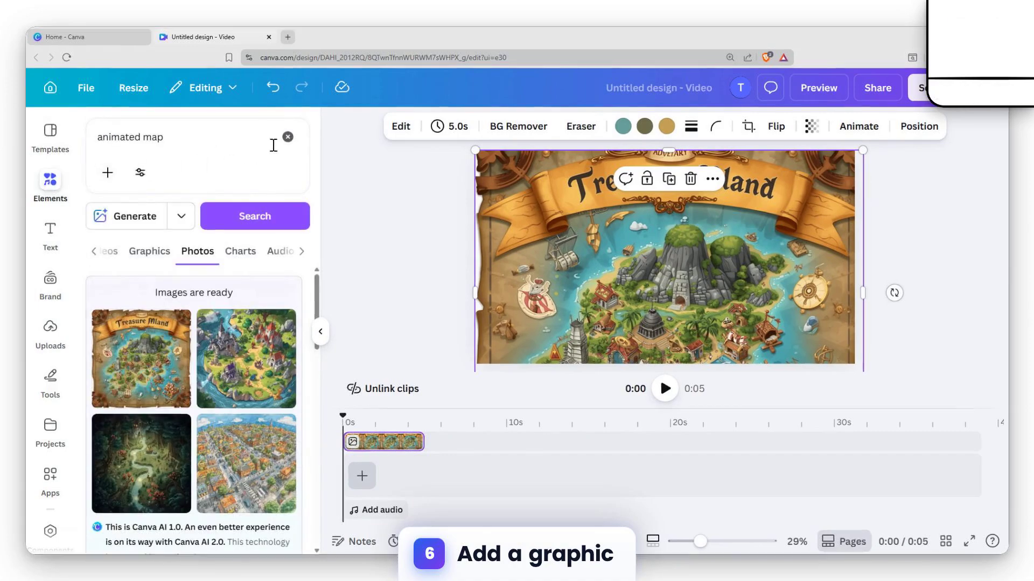
{"action": "left_click", "coordinate": [288, 137]}
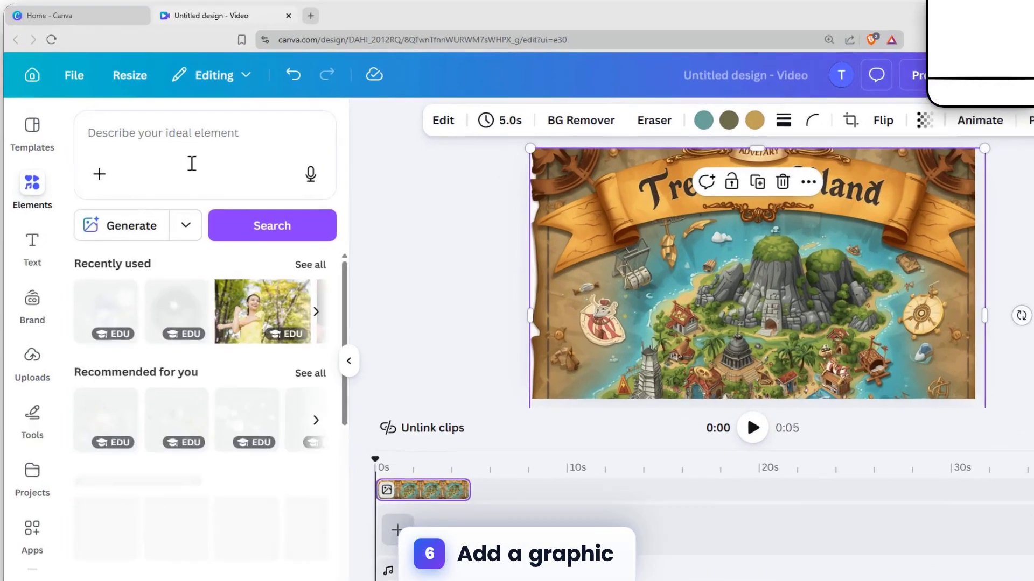
{"action": "left_click", "coordinate": [195, 152]}
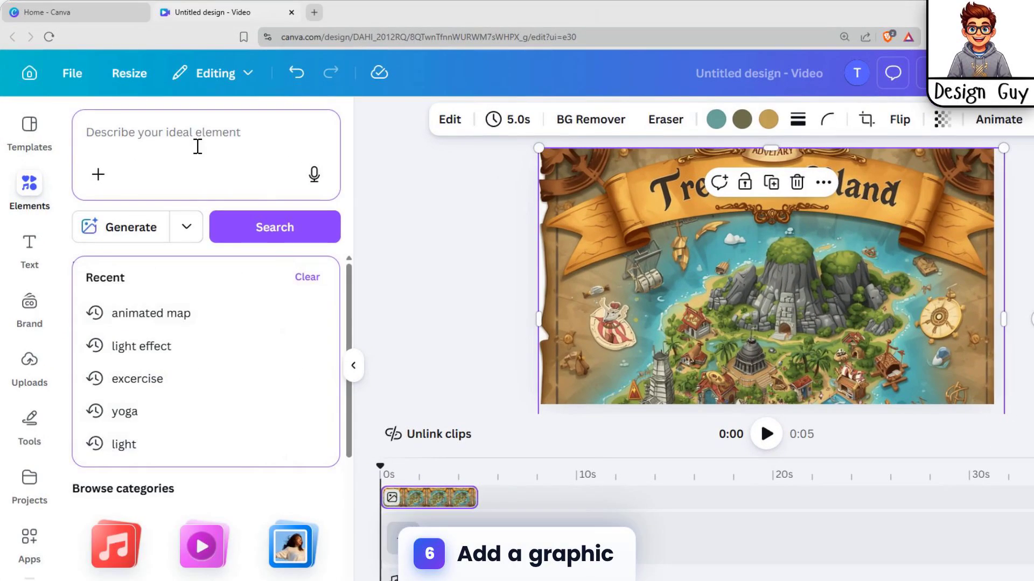
{"action": "type", "text": "m"}
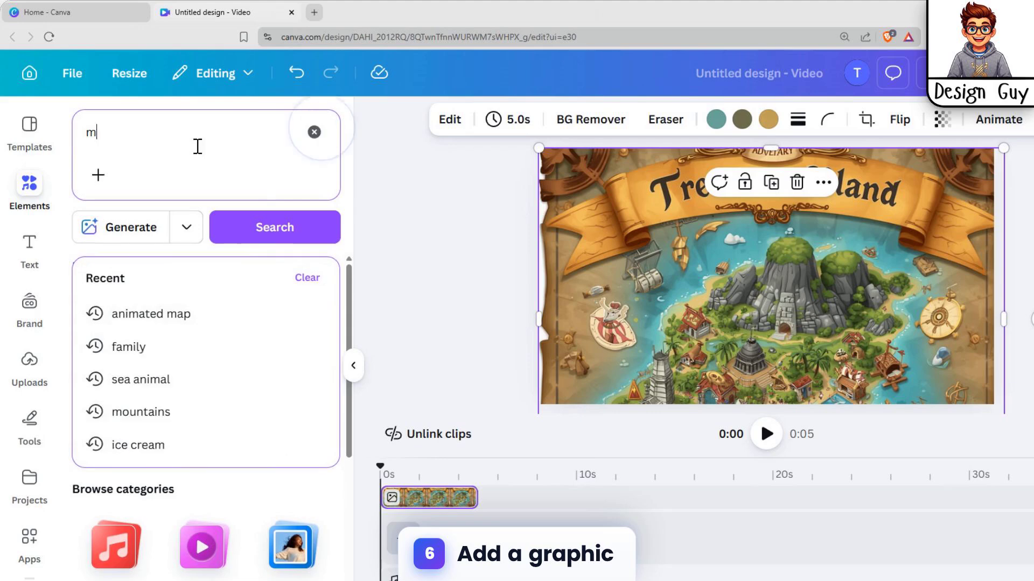
{"action": "type", "text": "ap pin"}
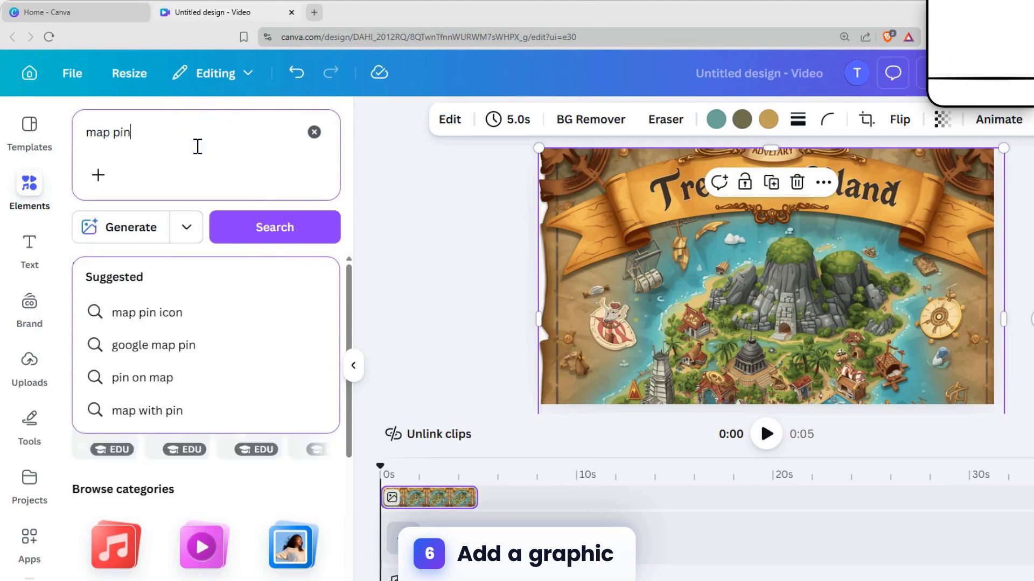
{"action": "left_click", "coordinate": [169, 314]}
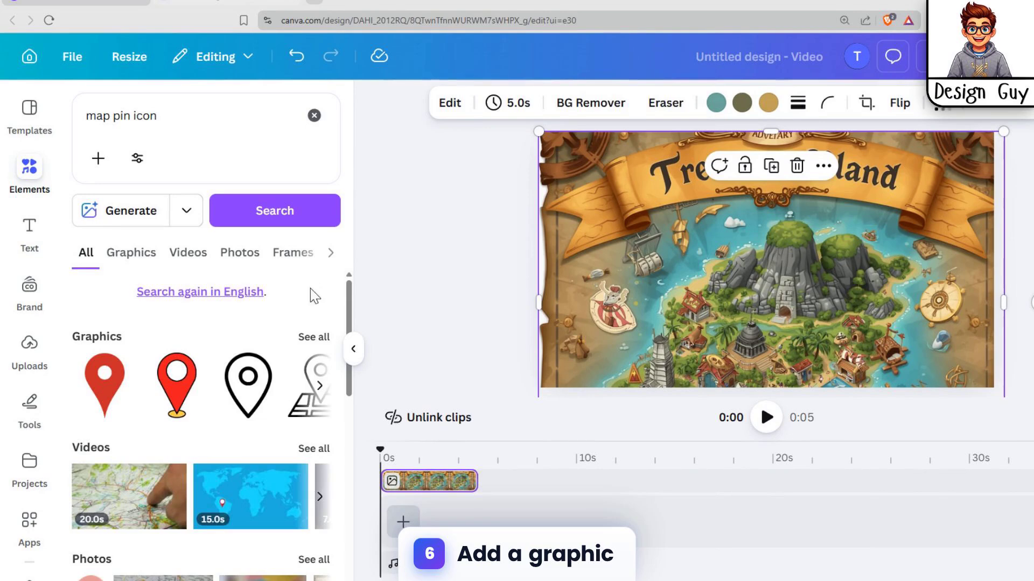
{"action": "left_click", "coordinate": [315, 338]}
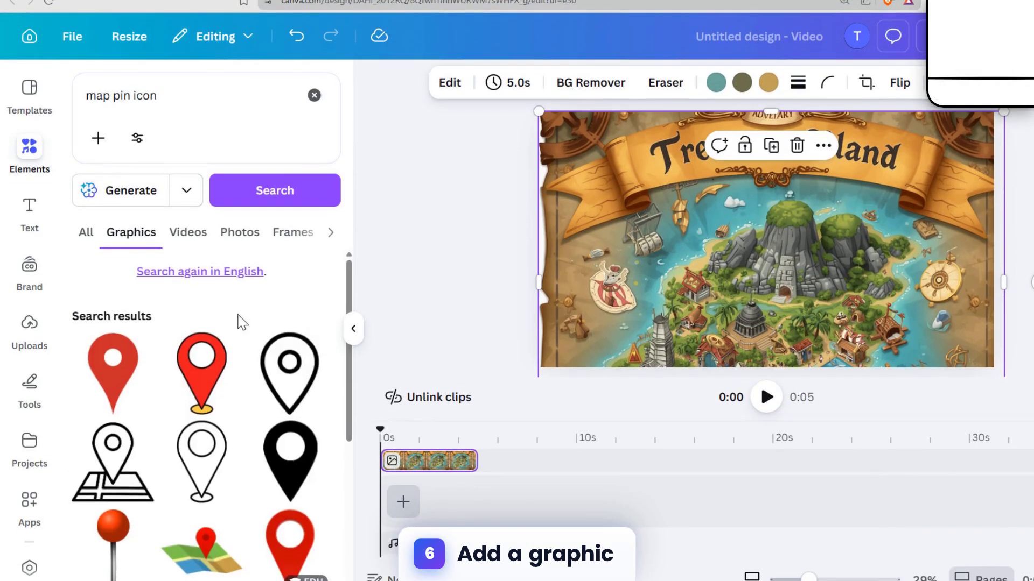
Add the red map pin with a black dot, shrink it and place it above the hut left of the mountain
{"action": "scroll", "coordinate": [226, 372], "scroll_direction": "down", "scroll_amount": 5}
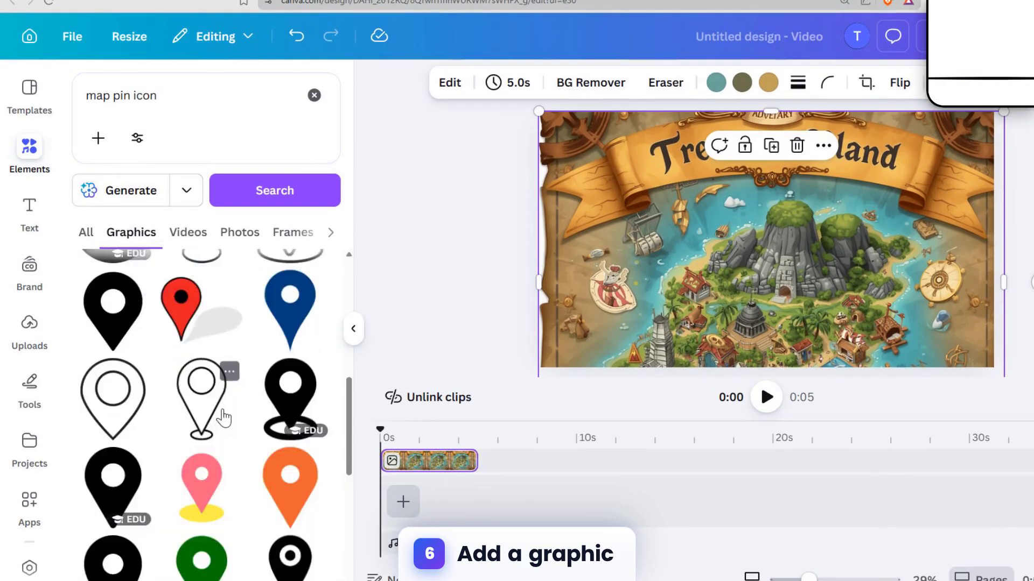
{"action": "scroll", "coordinate": [222, 417], "scroll_direction": "down", "scroll_amount": 5}
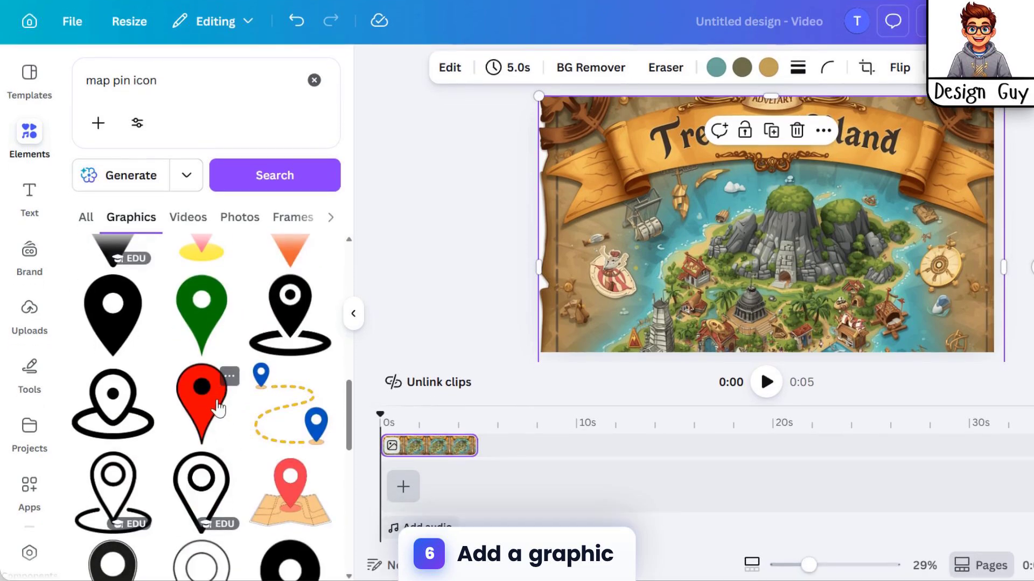
{"action": "left_click", "coordinate": [218, 408]}
{"action": "left_click_drag", "start_coordinate": [799, 277], "coordinate": [753, 200]}
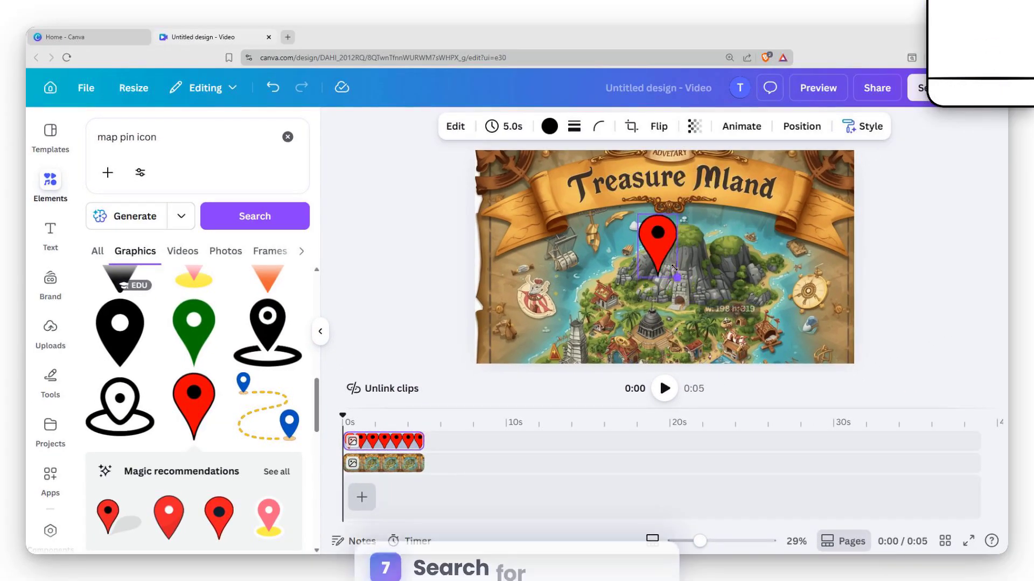
{"action": "left_click_drag", "start_coordinate": [646, 226], "coordinate": [568, 276]}
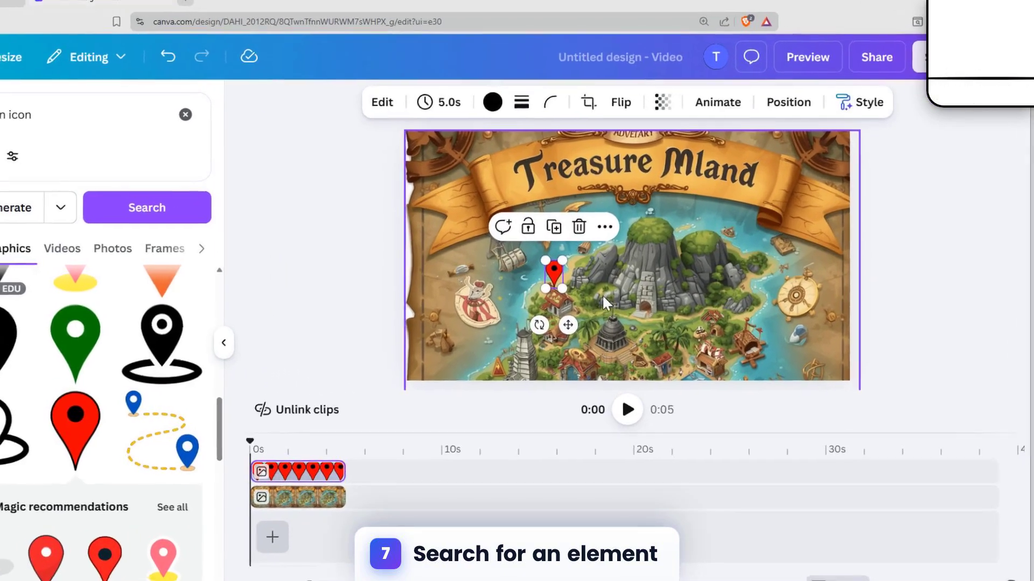
{"action": "left_click", "coordinate": [635, 298]}
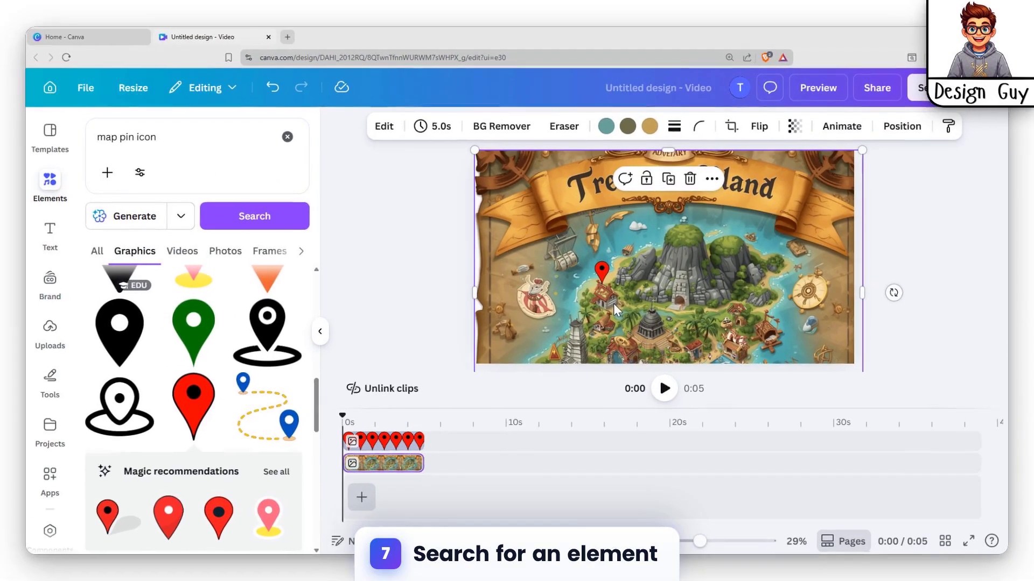
{"action": "left_click", "coordinate": [601, 271]}
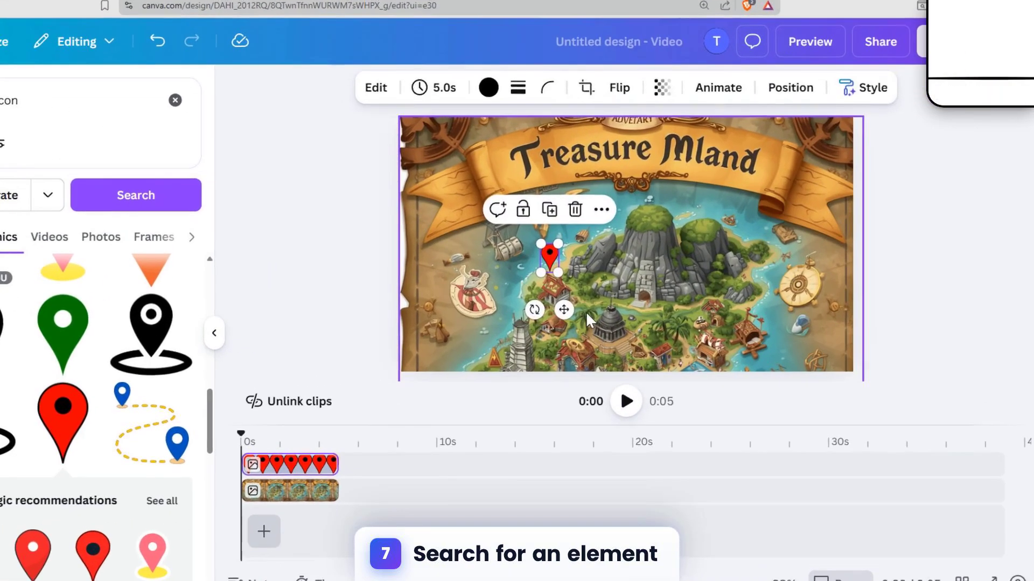
{"action": "left_click", "coordinate": [586, 313]}
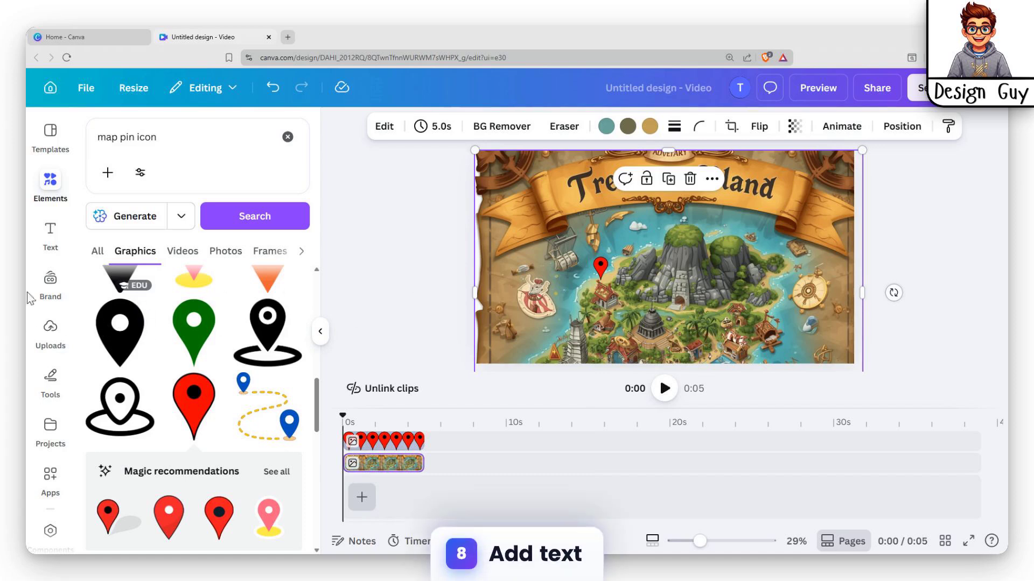
Add a subheading to the left of the red pin and replace its text with "My house"
{"action": "left_click", "coordinate": [50, 234]}
{"action": "left_click", "coordinate": [185, 349]}
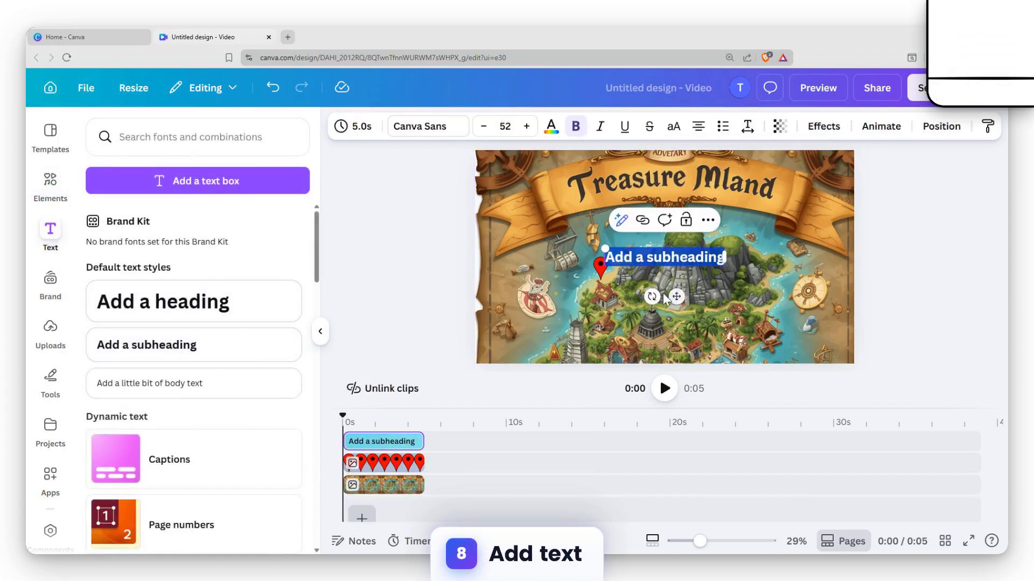
{"action": "left_click_drag", "start_coordinate": [680, 298], "coordinate": [551, 305]}
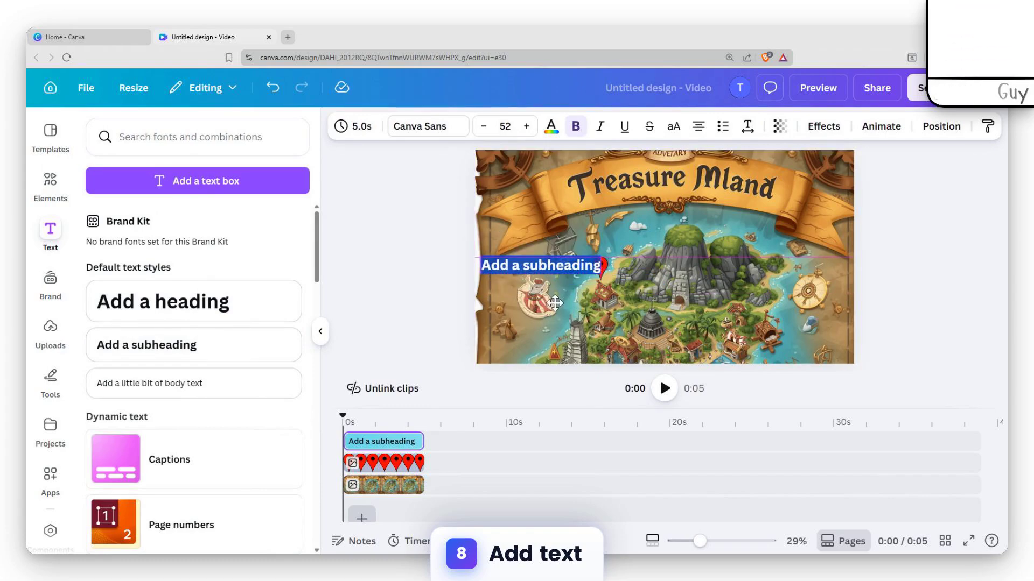
{"action": "double_click", "coordinate": [553, 264]}
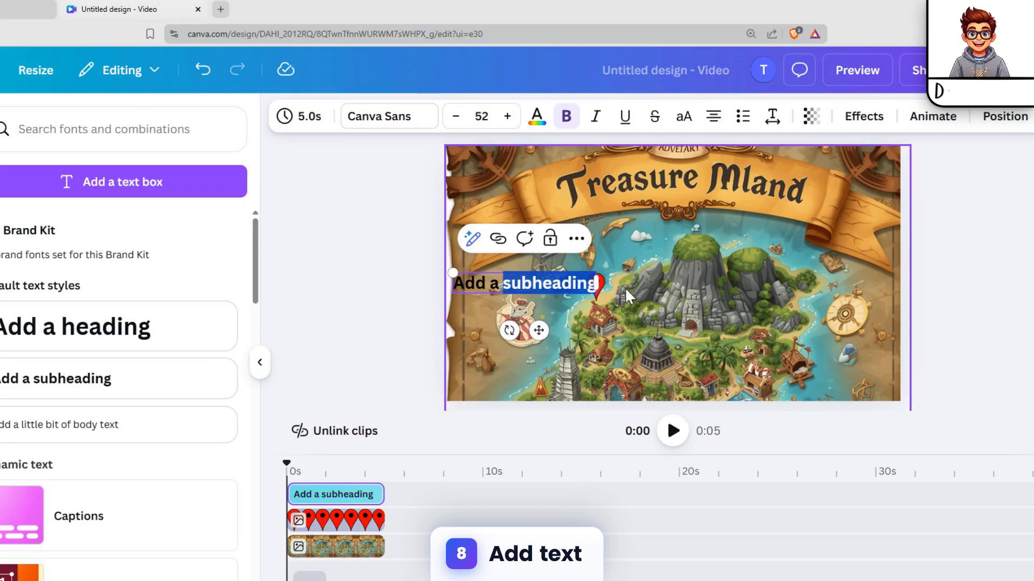
{"action": "key", "text": "ctrl+a"}
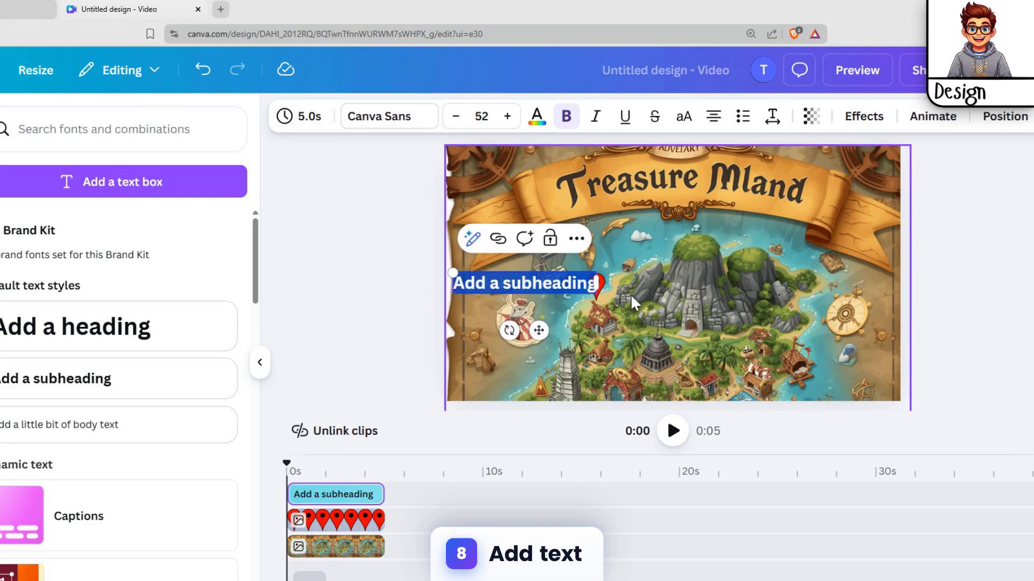
{"action": "type", "text": "My house"}
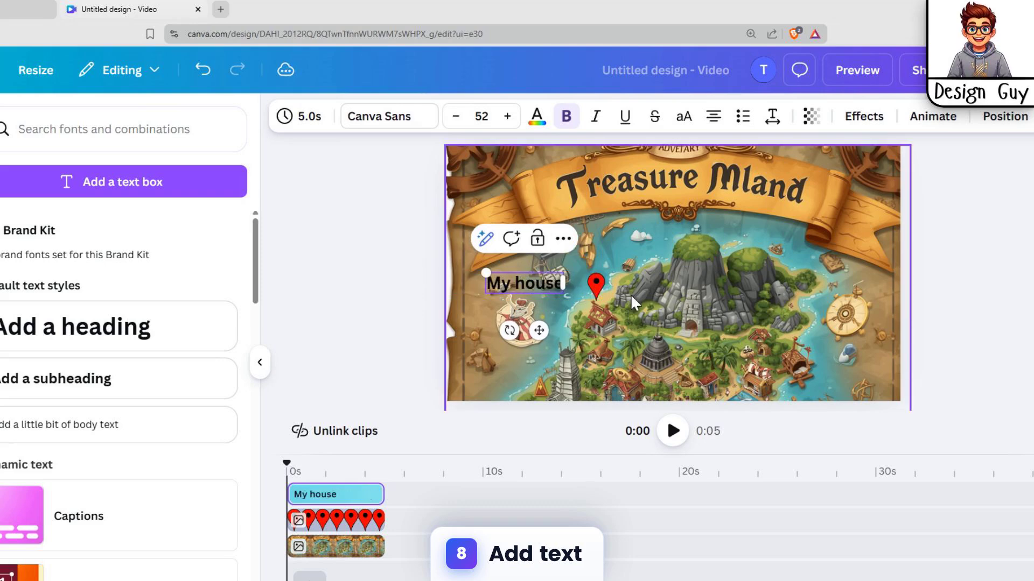
Change the "My house" text colour to yellow and move the label closer to the red pin
{"action": "left_click", "coordinate": [537, 116]}
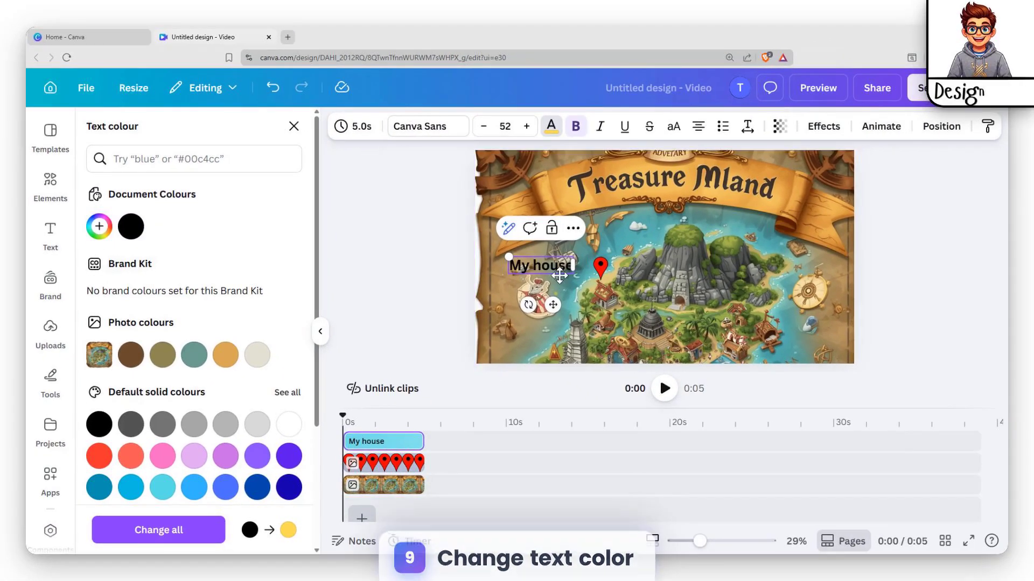
{"action": "left_click", "coordinate": [591, 123]}
{"action": "double_click", "coordinate": [541, 262]}
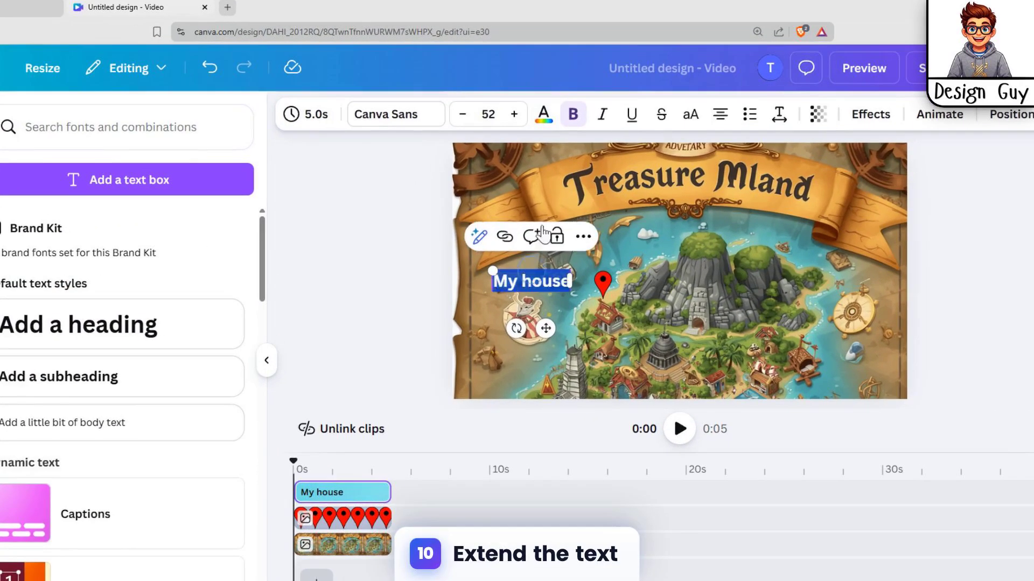
{"action": "left_click", "coordinate": [544, 121]}
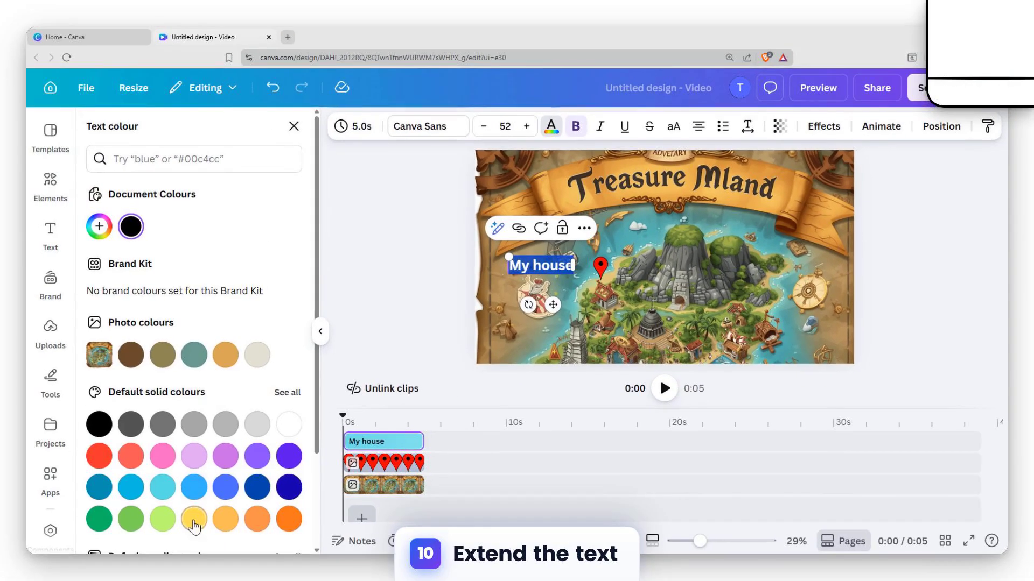
{"action": "left_click", "coordinate": [114, 576]}
{"action": "left_click", "coordinate": [564, 280]}
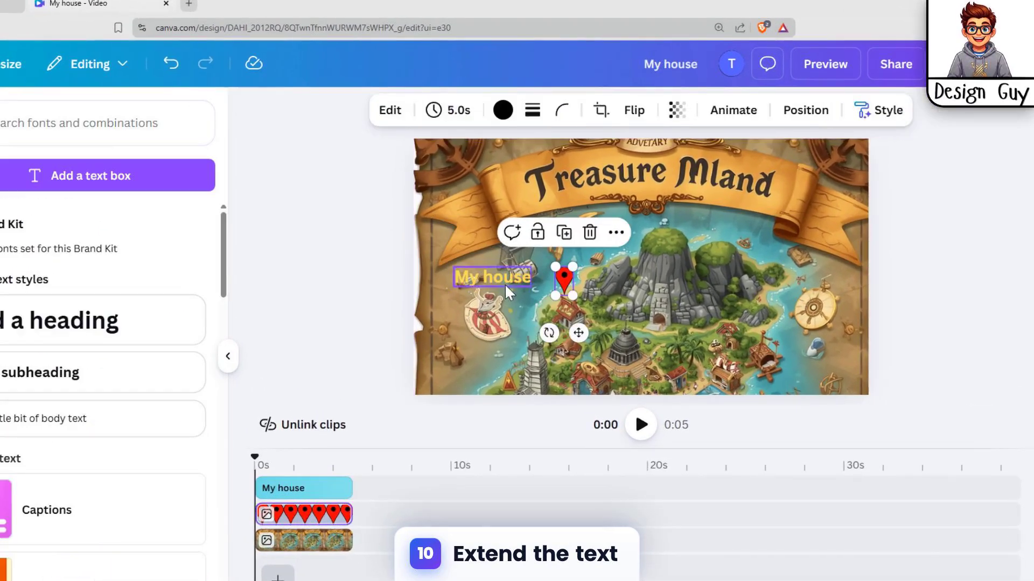
{"action": "left_click_drag", "start_coordinate": [496, 274], "coordinate": [512, 291]}
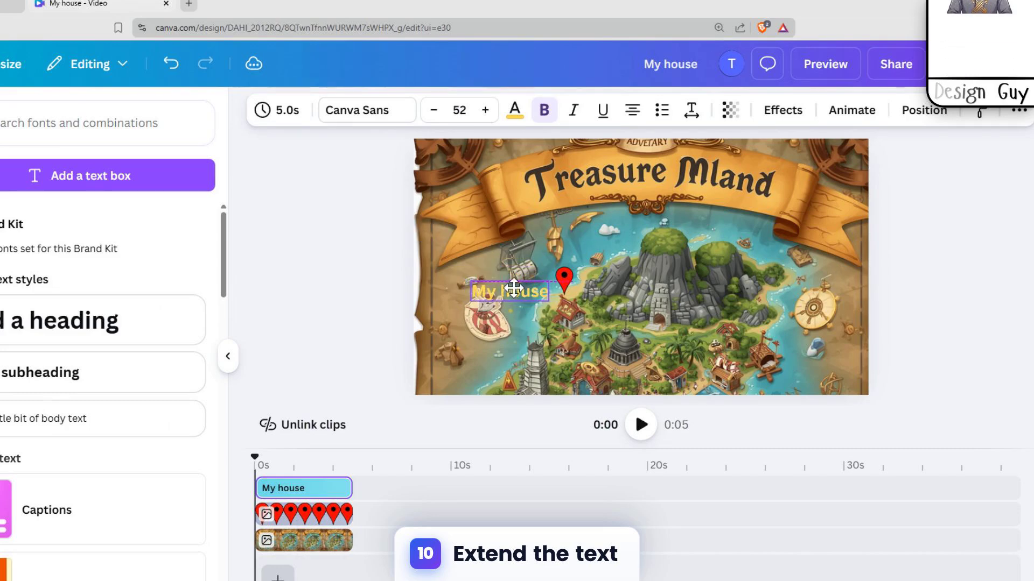
Apply the advanced 70s text effect to the "My house" label
{"action": "left_click", "coordinate": [782, 110]}
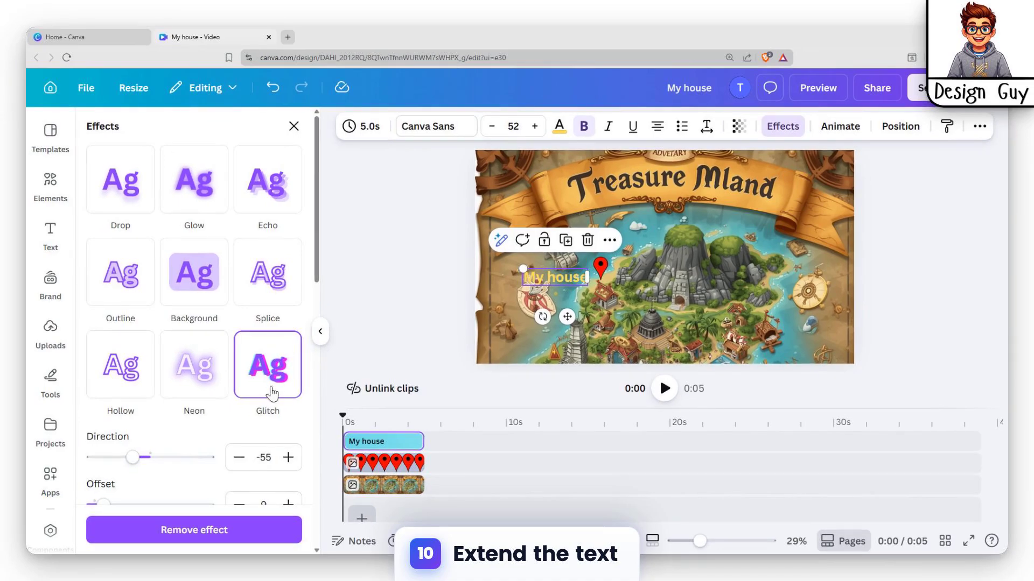
{"action": "scroll", "coordinate": [272, 393], "scroll_direction": "down", "scroll_amount": 8}
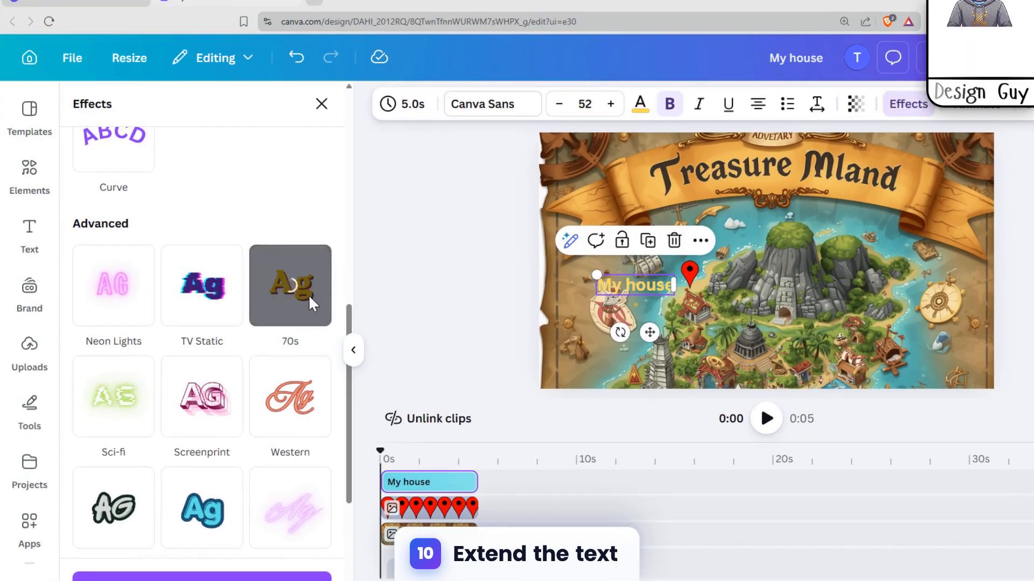
{"action": "left_click", "coordinate": [268, 310]}
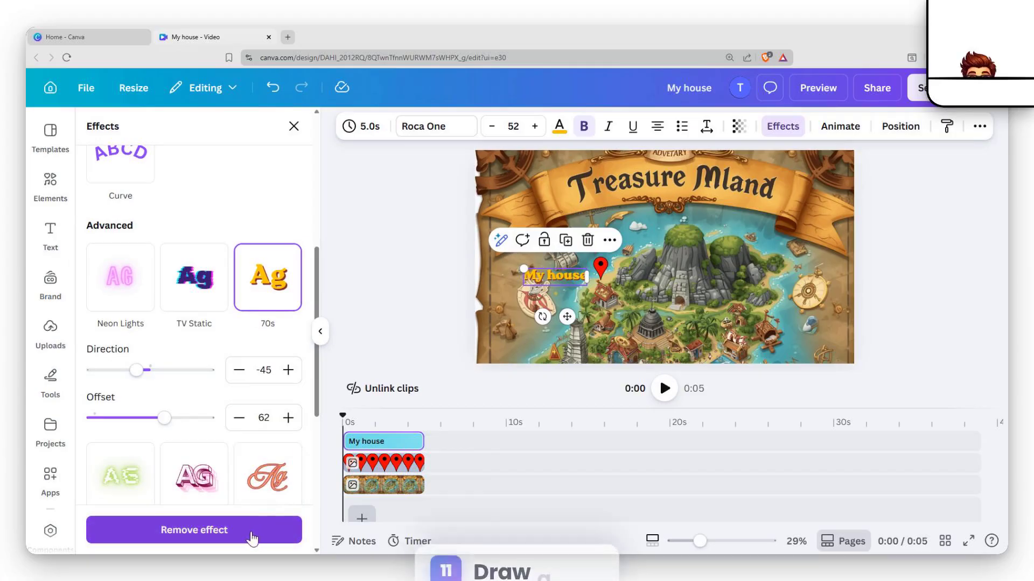
Move the "My house" label to the right side of the red pin
{"action": "left_click", "coordinate": [572, 312]}
{"action": "left_click", "coordinate": [565, 277]}
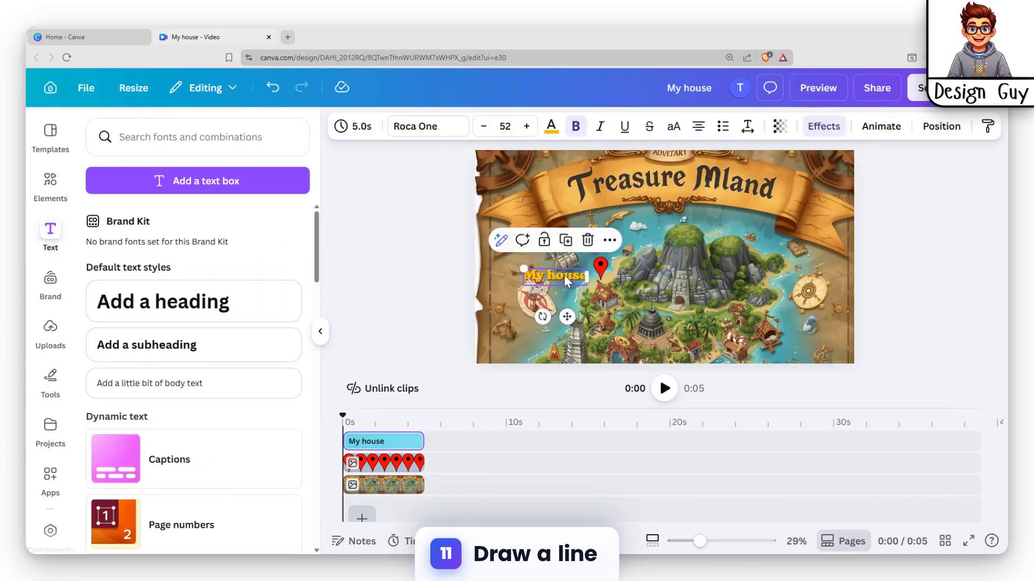
{"action": "left_click_drag", "start_coordinate": [616, 291], "coordinate": [647, 271]}
{"action": "left_click", "coordinate": [710, 240]}
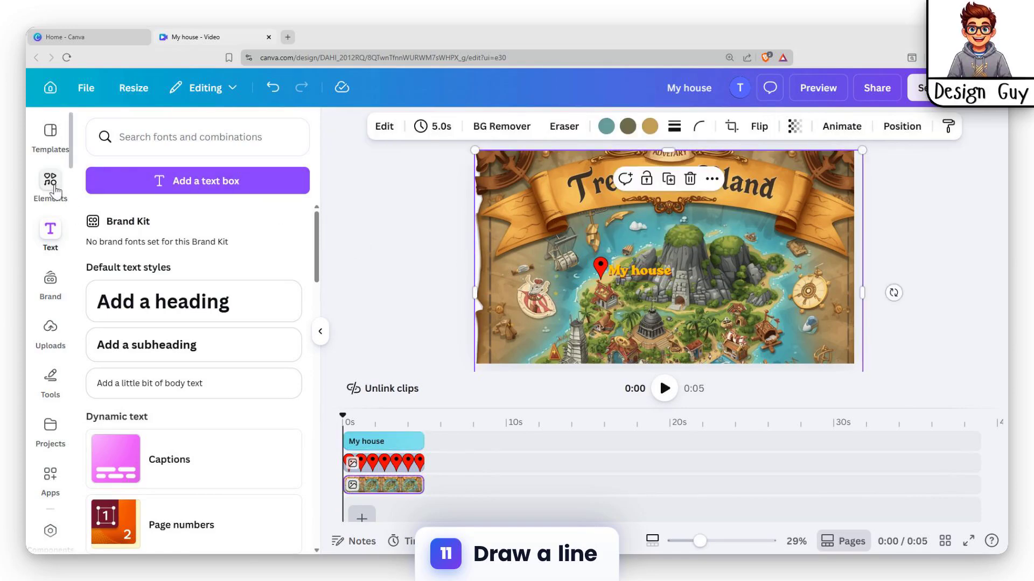
Draw a winding red pen line from the hut below the pin, past the mountain's foot, to the island's right-hand coast
{"action": "left_click", "coordinate": [145, 139]}
{"action": "type", "text": "do"}
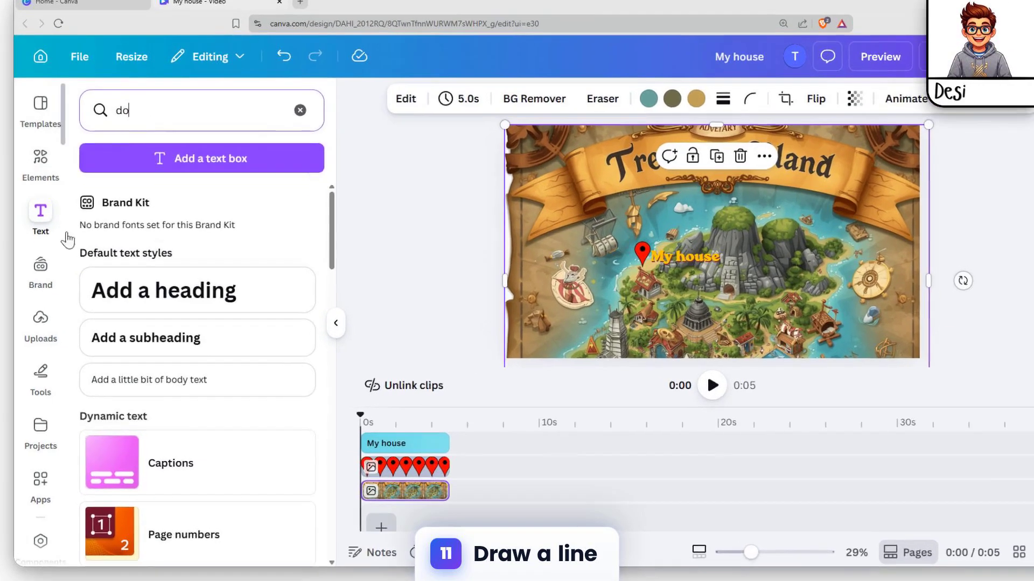
{"action": "left_click", "coordinate": [50, 379]}
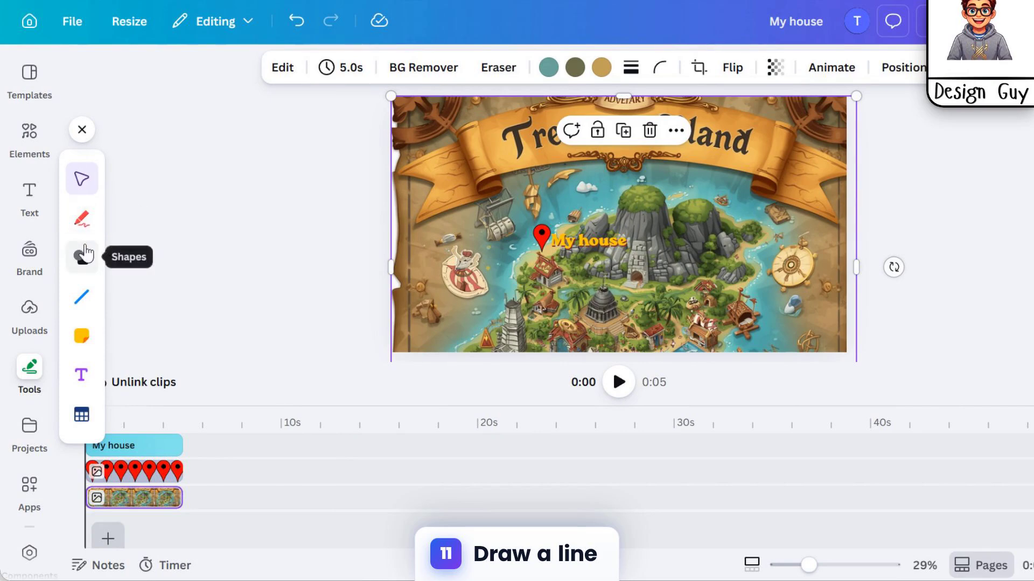
{"action": "left_click", "coordinate": [81, 221]}
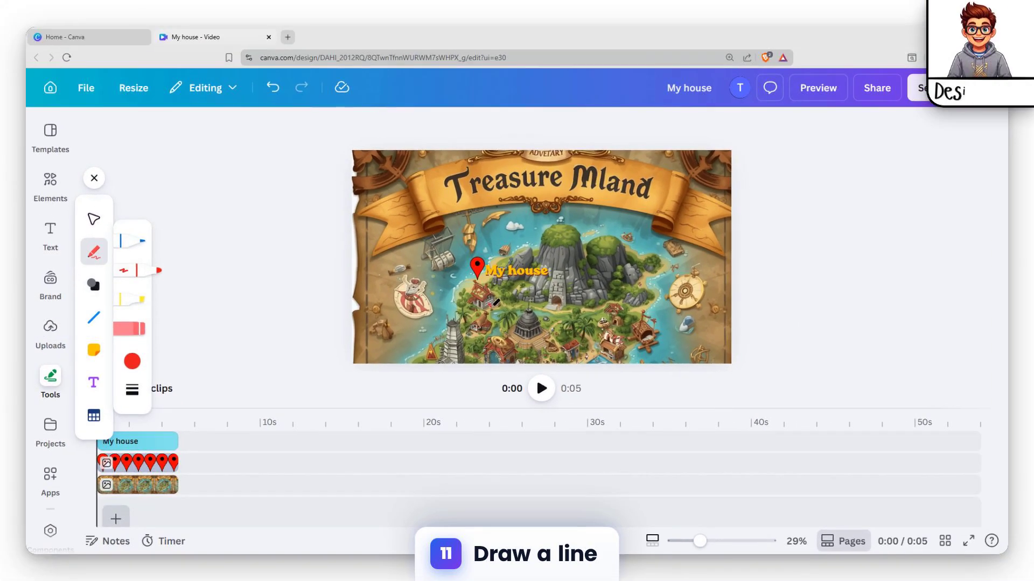
{"action": "left_click_drag", "start_coordinate": [592, 304], "coordinate": [651, 287]}
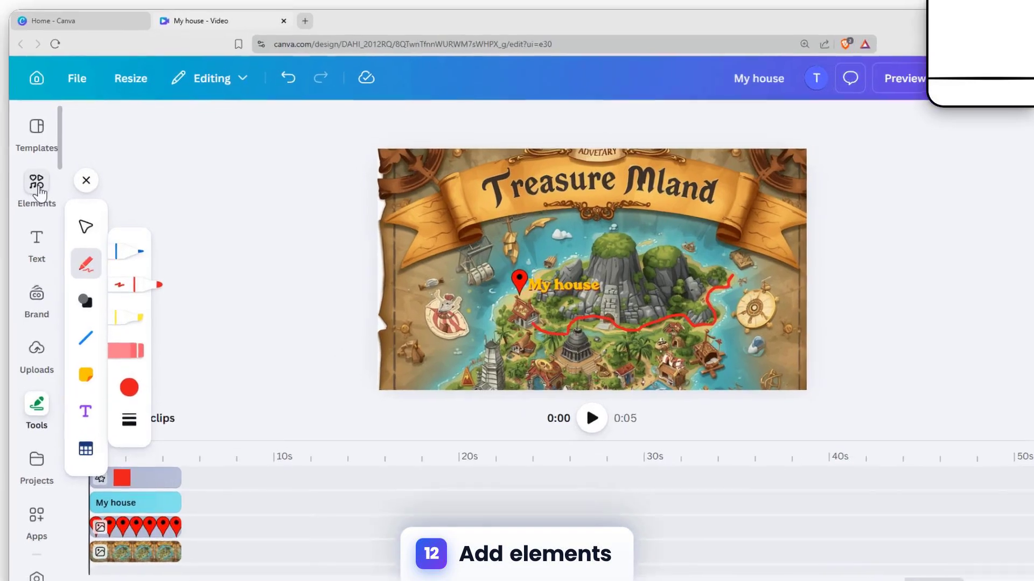
Duplicate the red map pin and place the copy above the right end of the red line
{"action": "left_click", "coordinate": [50, 183]}
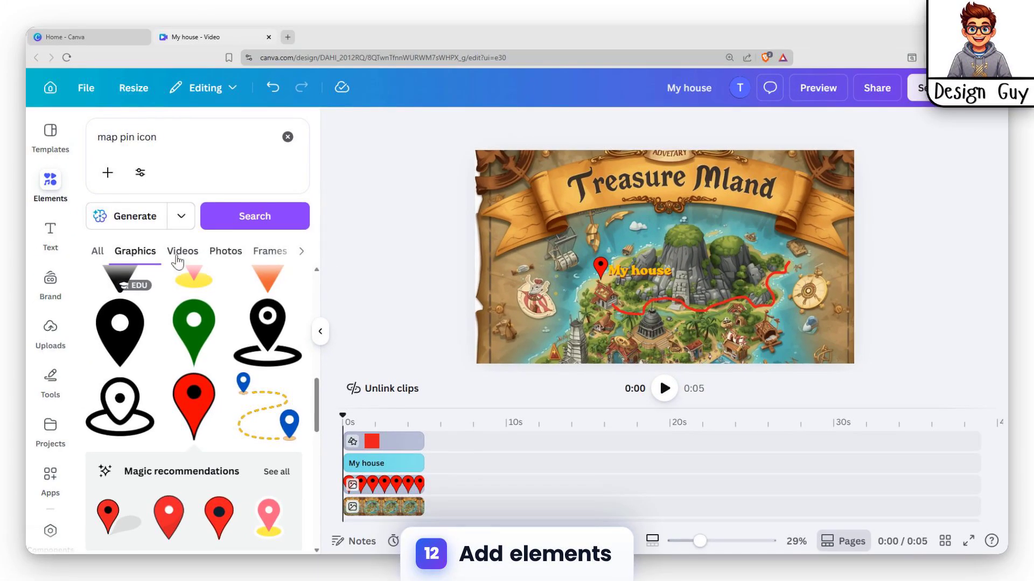
{"action": "scroll", "coordinate": [210, 329], "scroll_direction": "down", "scroll_amount": 3}
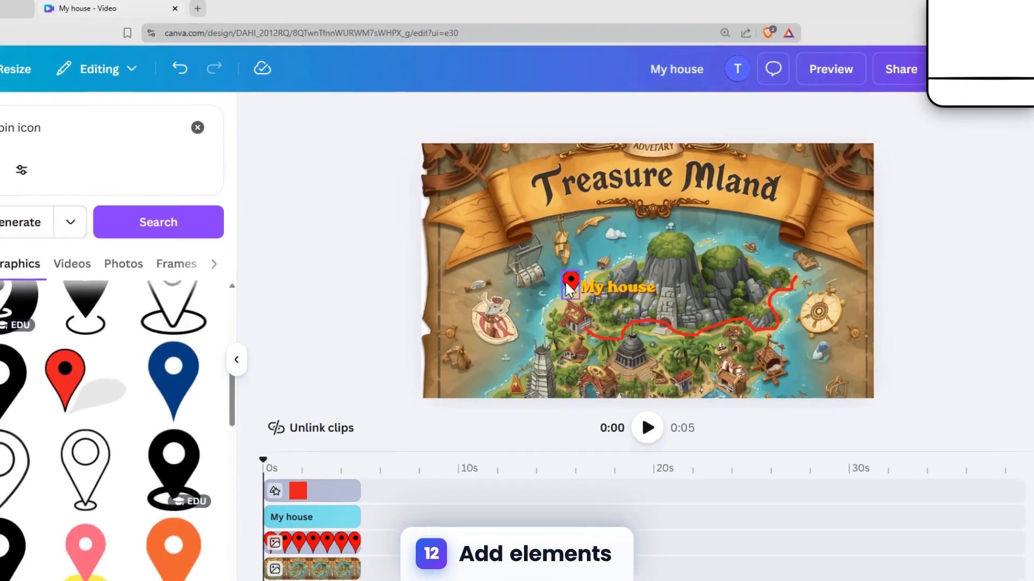
{"action": "left_click", "coordinate": [597, 266]}
{"action": "key", "text": "ctrl+d"}
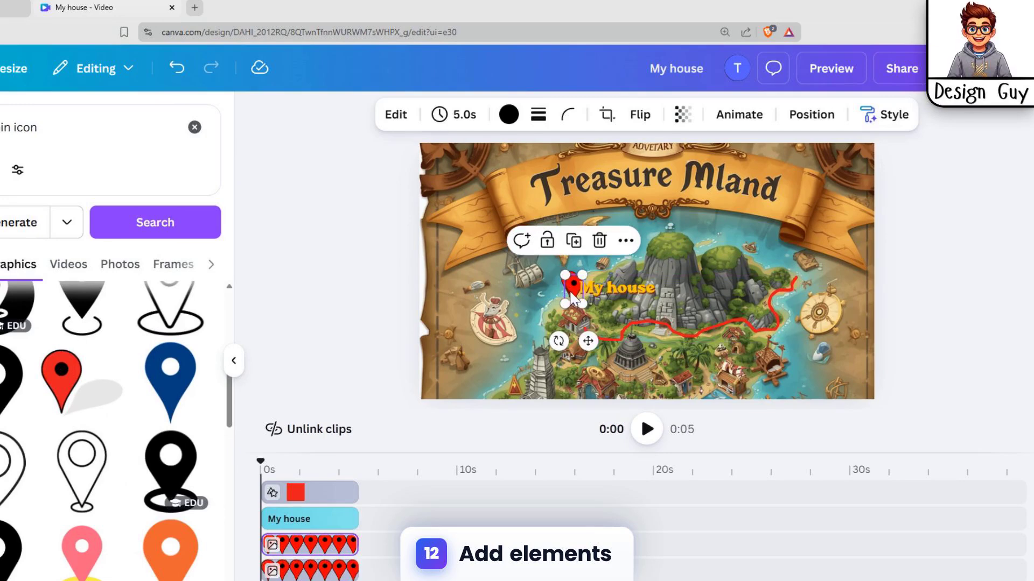
{"action": "left_click_drag", "start_coordinate": [574, 286], "coordinate": [799, 248]}
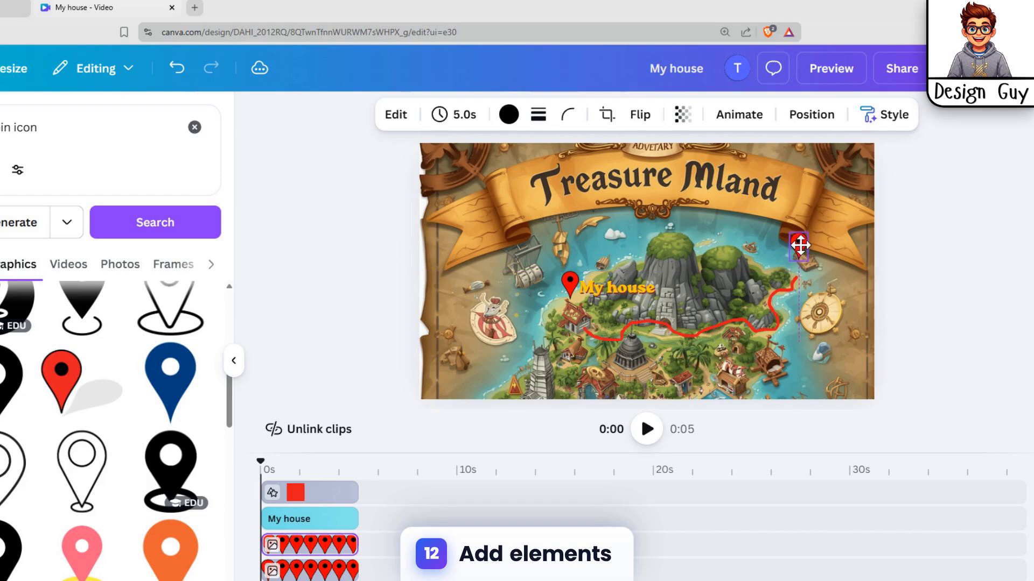
{"action": "left_click", "coordinate": [737, 233]}
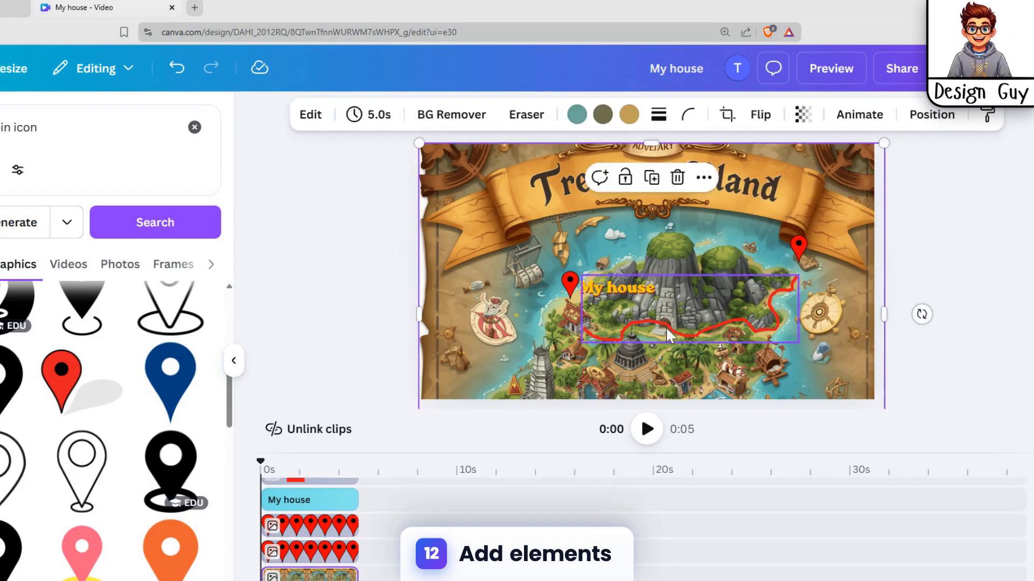
Select the "My house" text in the layer list, duplicate it and move the copy to the left of the second pin
{"action": "left_click", "coordinate": [616, 292]}
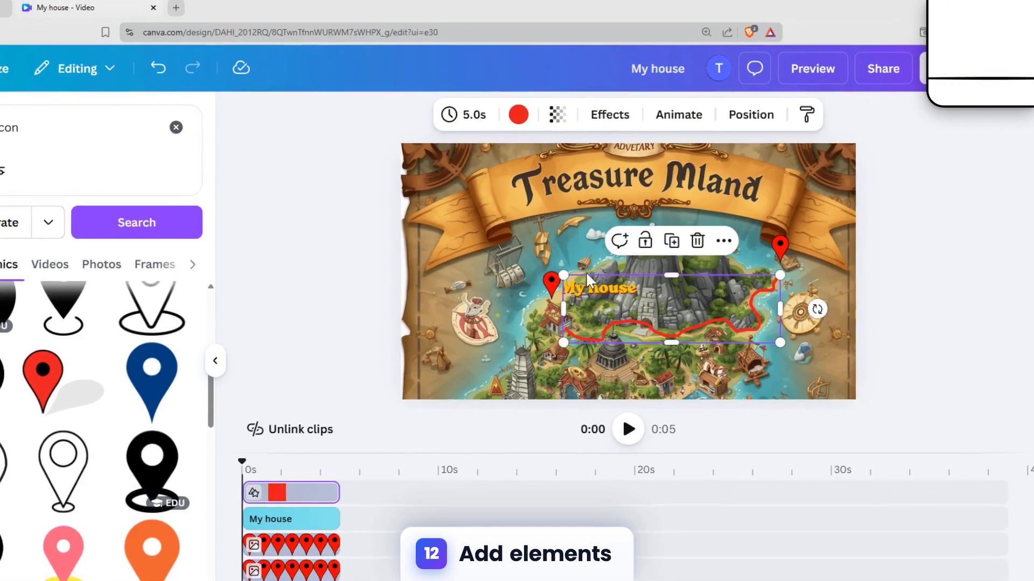
{"action": "left_click", "coordinate": [583, 264]}
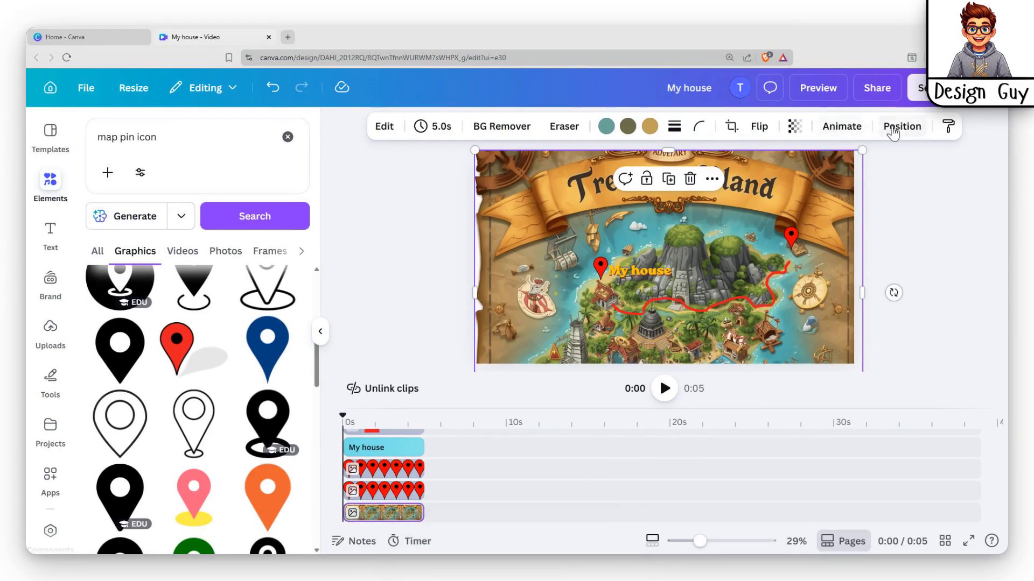
{"action": "left_click", "coordinate": [911, 120]}
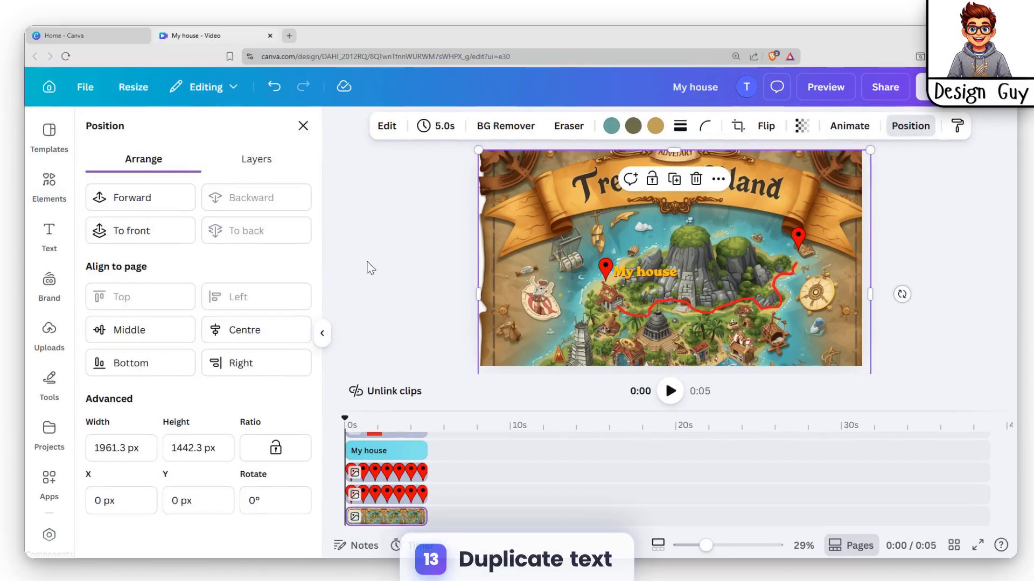
{"action": "left_click", "coordinate": [232, 156]}
{"action": "left_click", "coordinate": [230, 291]}
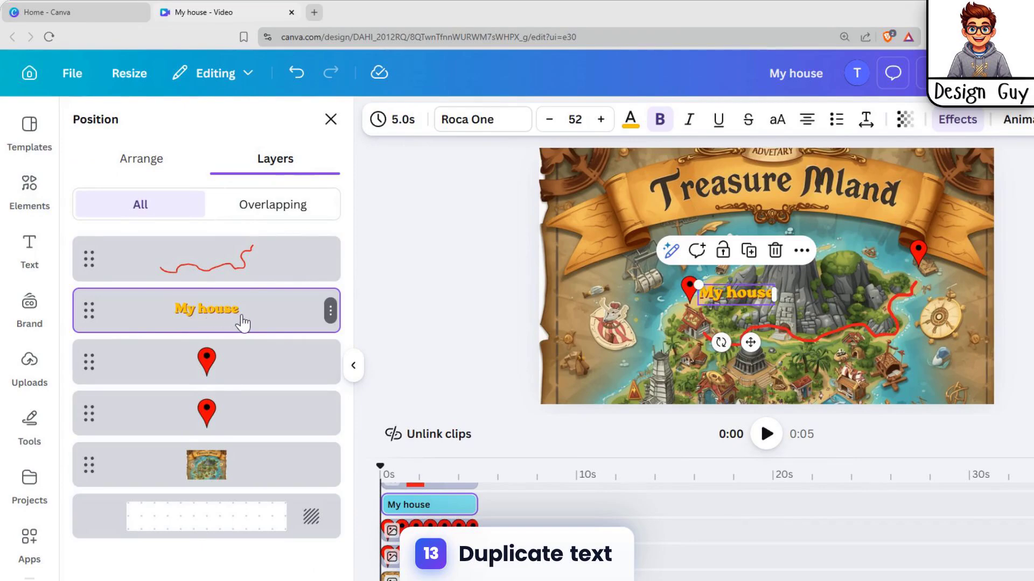
{"action": "key", "text": "ctrl+d"}
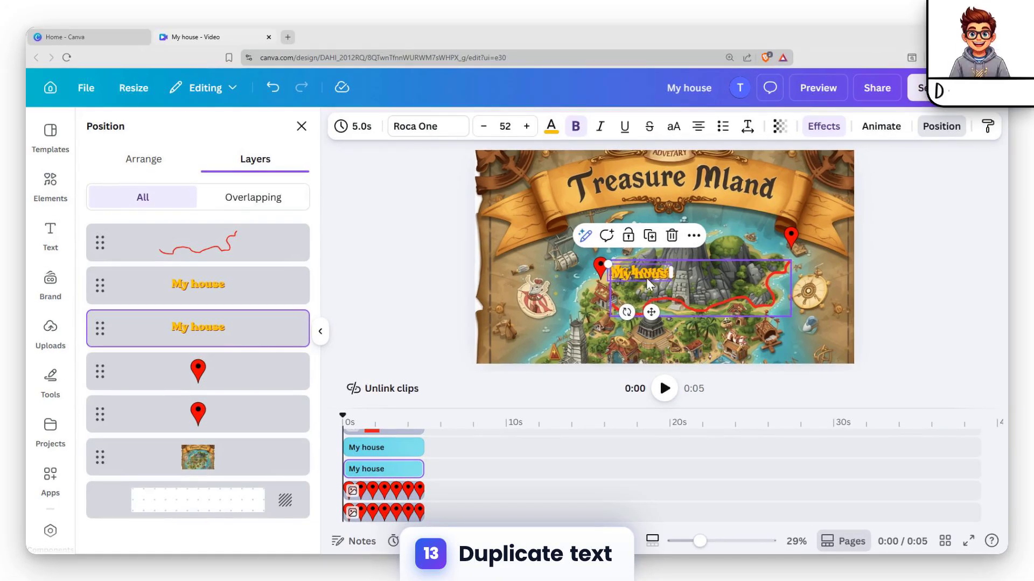
{"action": "left_click_drag", "start_coordinate": [646, 277], "coordinate": [749, 278]}
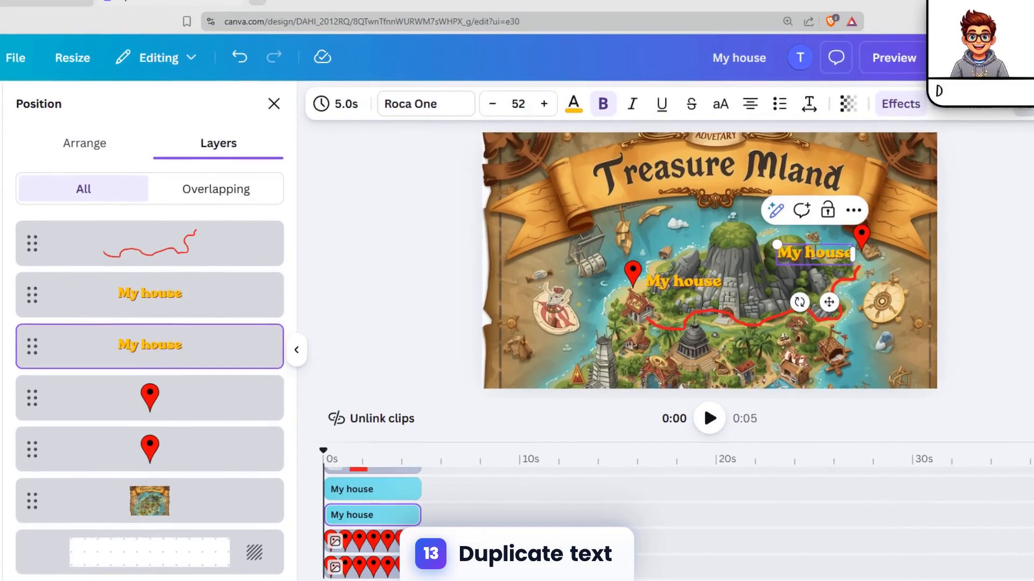
Change the copied label's text to "My fishing site" and shift it left so it clears the second pin
{"action": "double_click", "coordinate": [876, 232]}
{"action": "type", "text": "fishi"}
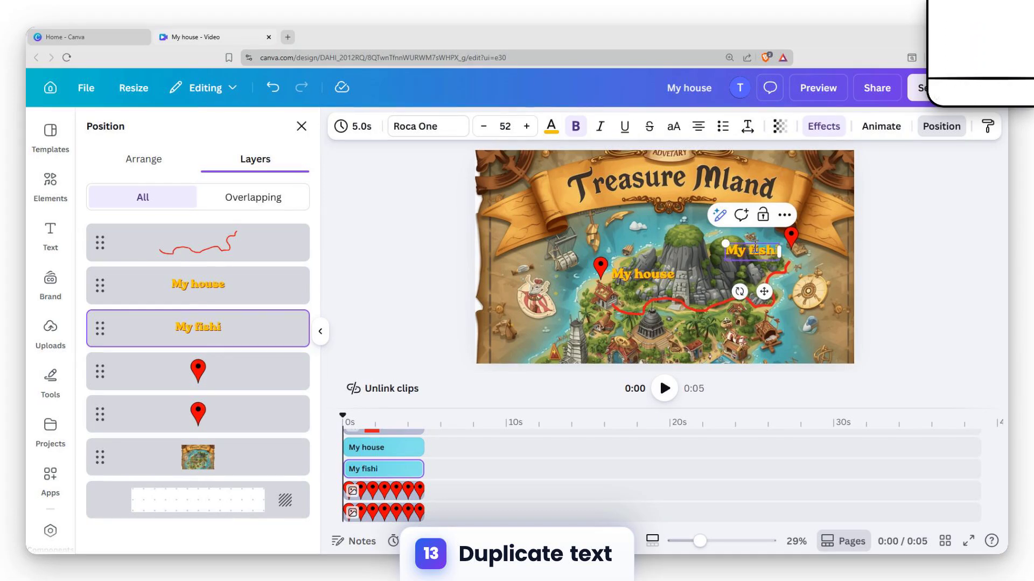
{"action": "type", "text": "ng site"}
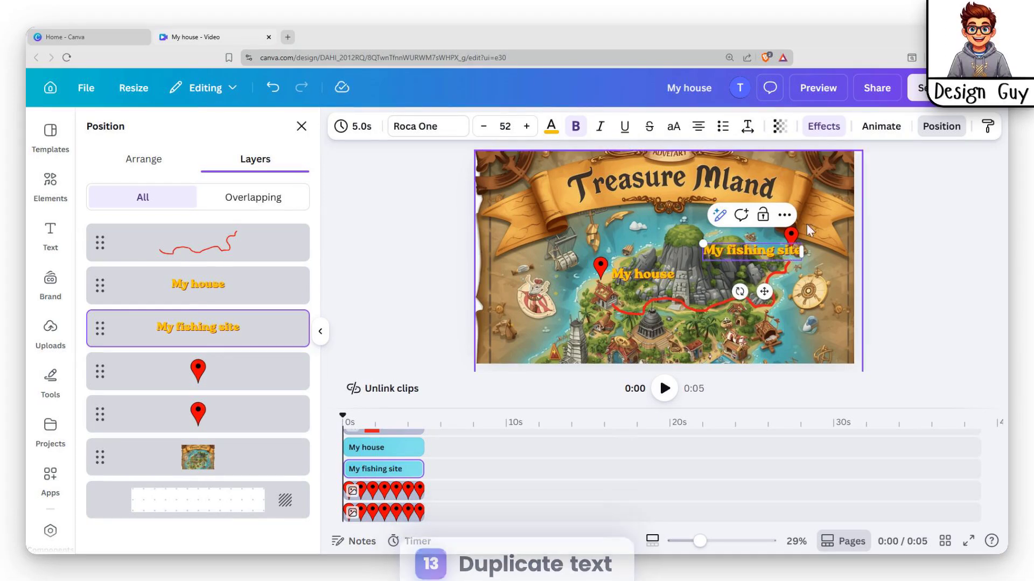
{"action": "left_click", "coordinate": [823, 280]}
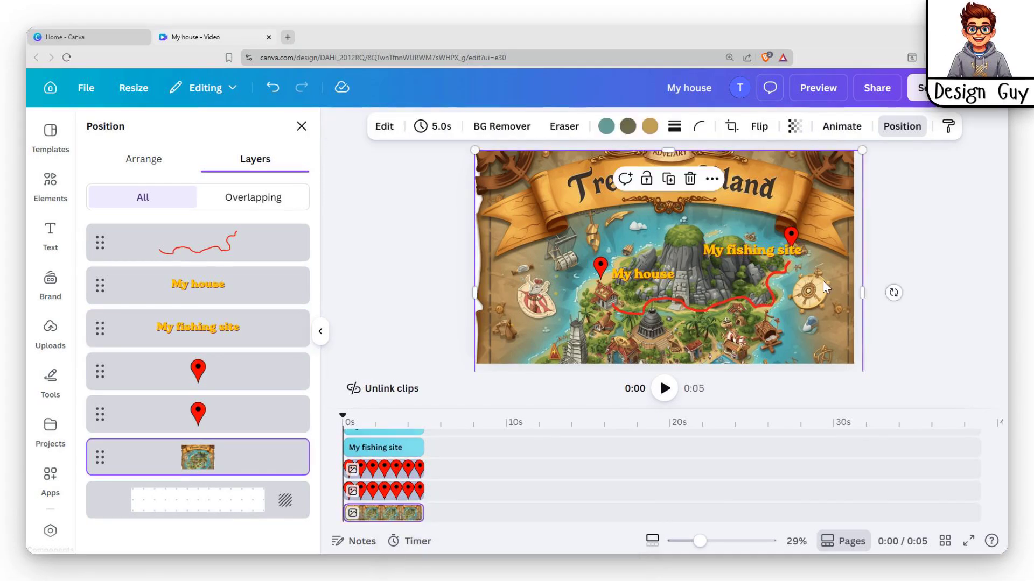
{"action": "left_click", "coordinate": [762, 252]}
{"action": "left_click_drag", "start_coordinate": [762, 250], "coordinate": [744, 247]}
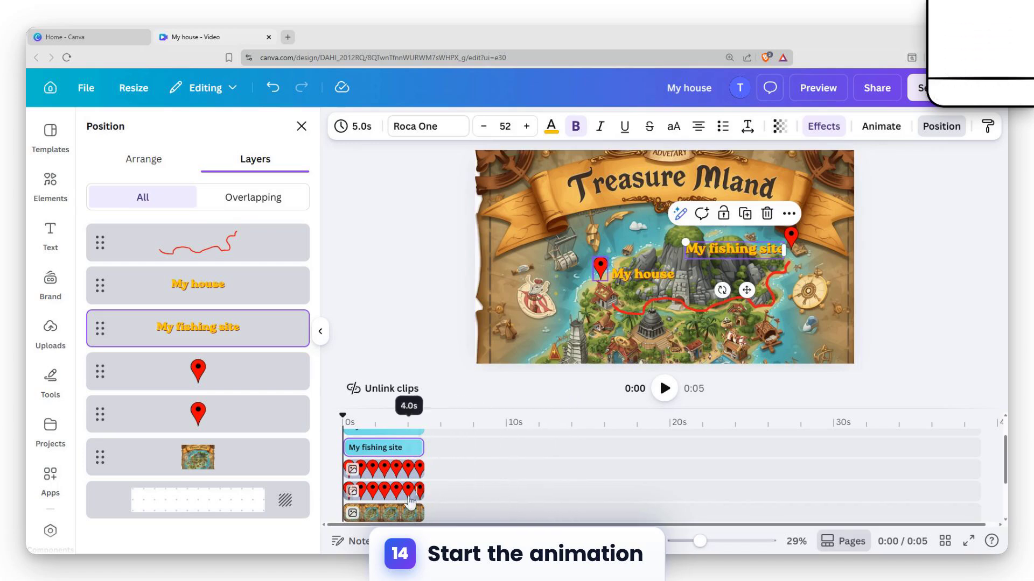
Move the red line's timeline track between the two pin tracks and trim its start so it lasts 3.5 s
{"action": "left_click", "coordinate": [390, 496]}
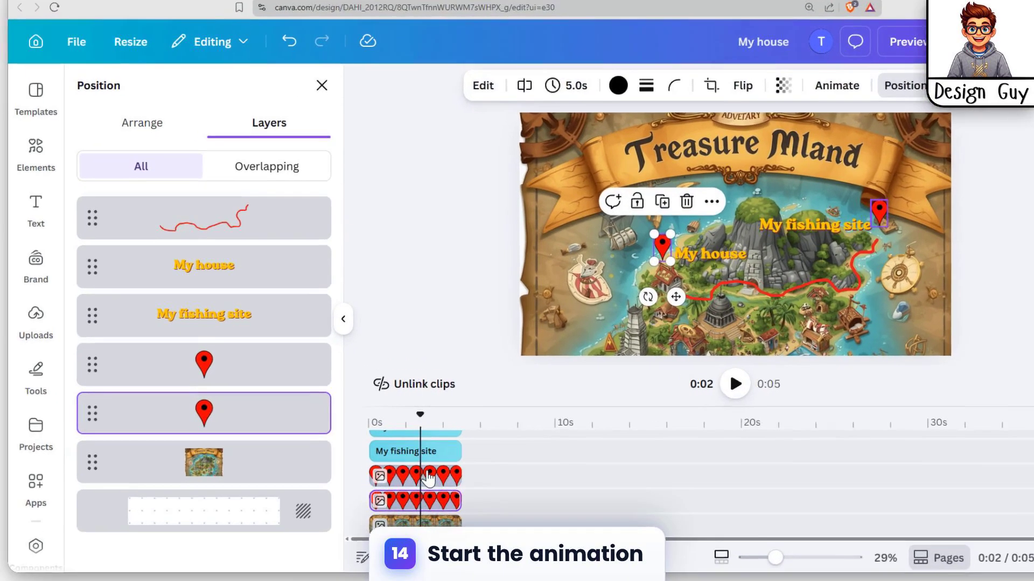
{"action": "left_click", "coordinate": [397, 469]}
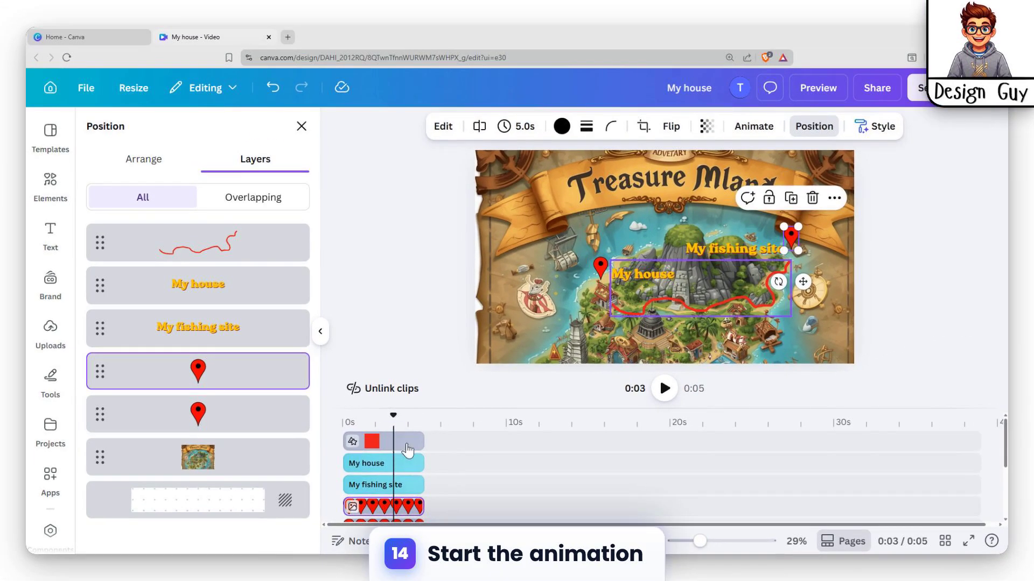
{"action": "left_click_drag", "start_coordinate": [407, 450], "coordinate": [405, 488]}
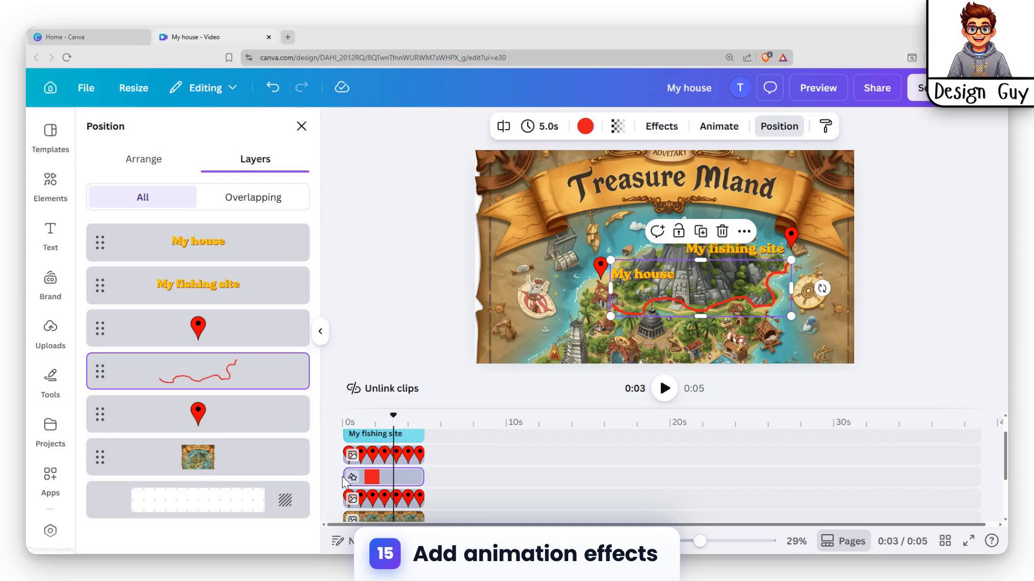
{"action": "left_click_drag", "start_coordinate": [345, 476], "coordinate": [366, 476]}
Apply the Pop animation to the red pin beside "My house"
{"action": "left_click", "coordinate": [369, 498]}
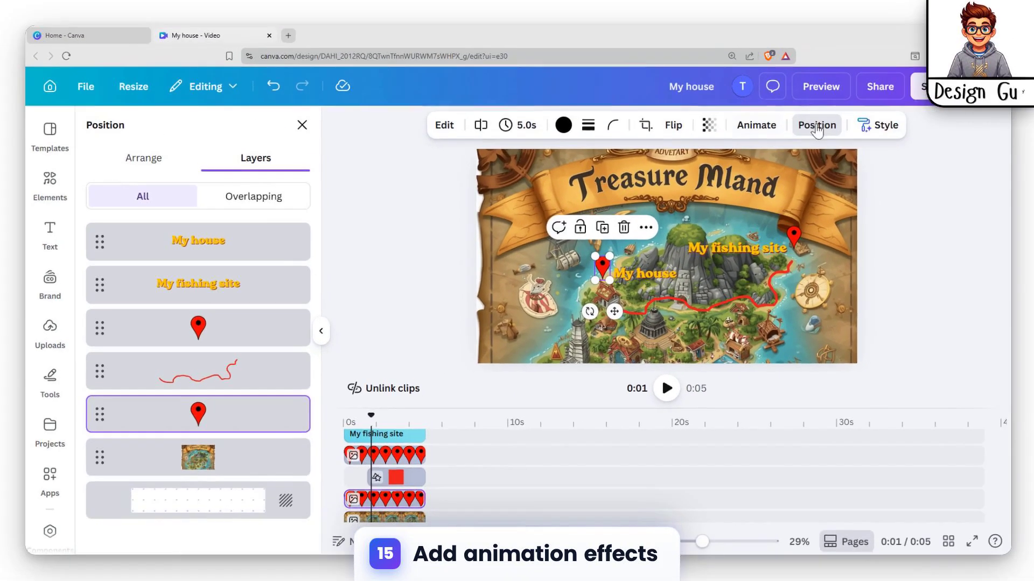
{"action": "left_click", "coordinate": [840, 84]}
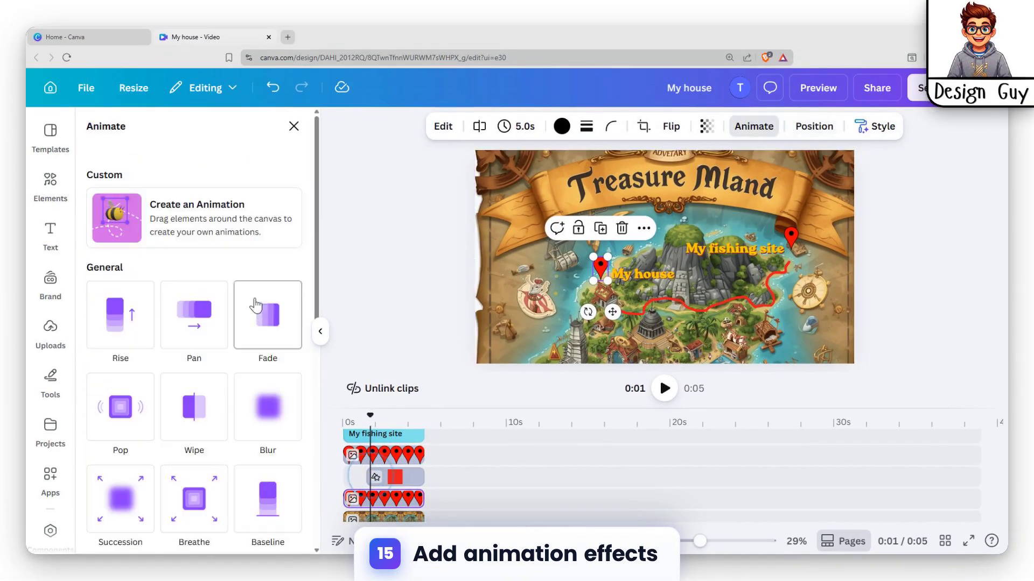
{"action": "scroll", "coordinate": [207, 371], "scroll_direction": "down", "scroll_amount": 2}
{"action": "left_click", "coordinate": [120, 288]}
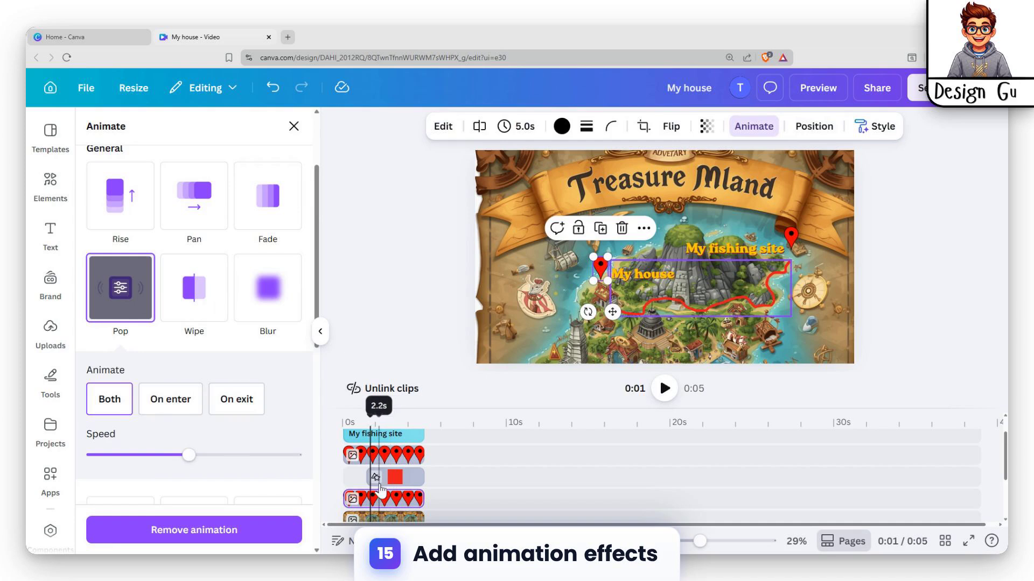
Extend the start of the red line's clip so it lasts 3.9 s, and play back the opening to check the timing
{"action": "left_click", "coordinate": [379, 483]}
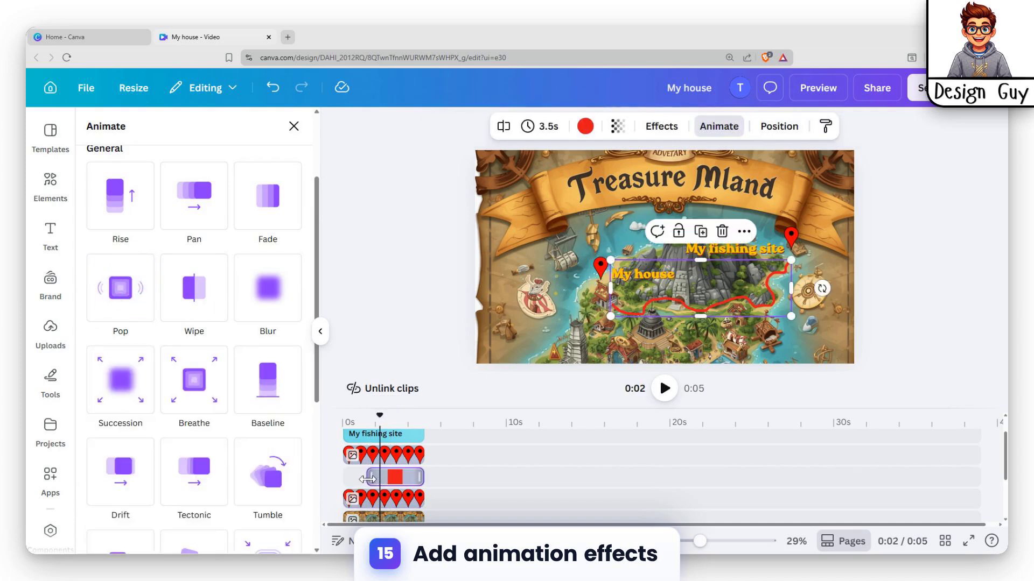
{"action": "left_click_drag", "start_coordinate": [367, 479], "coordinate": [364, 478]}
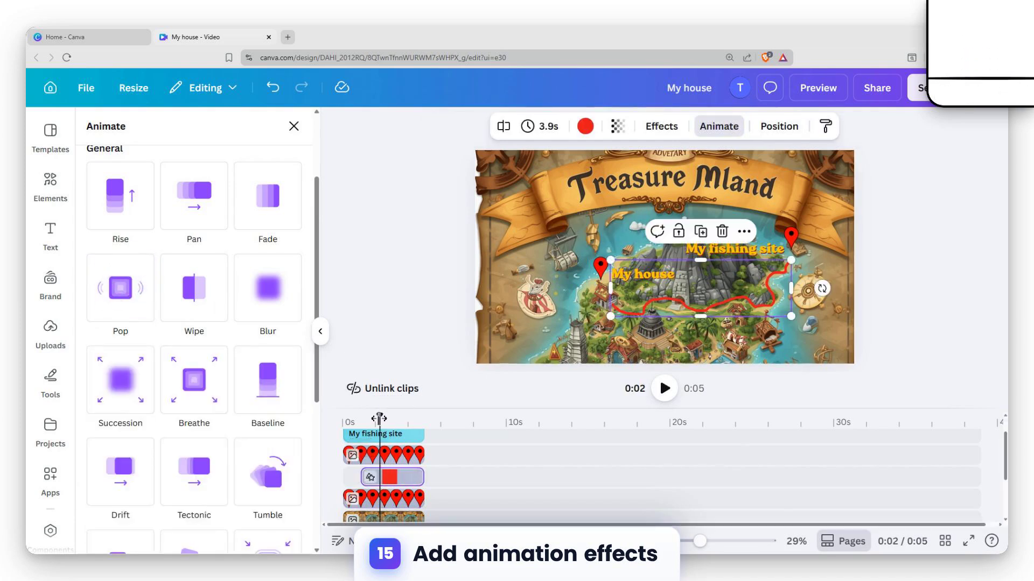
{"action": "left_click_drag", "start_coordinate": [379, 418], "coordinate": [350, 418]}
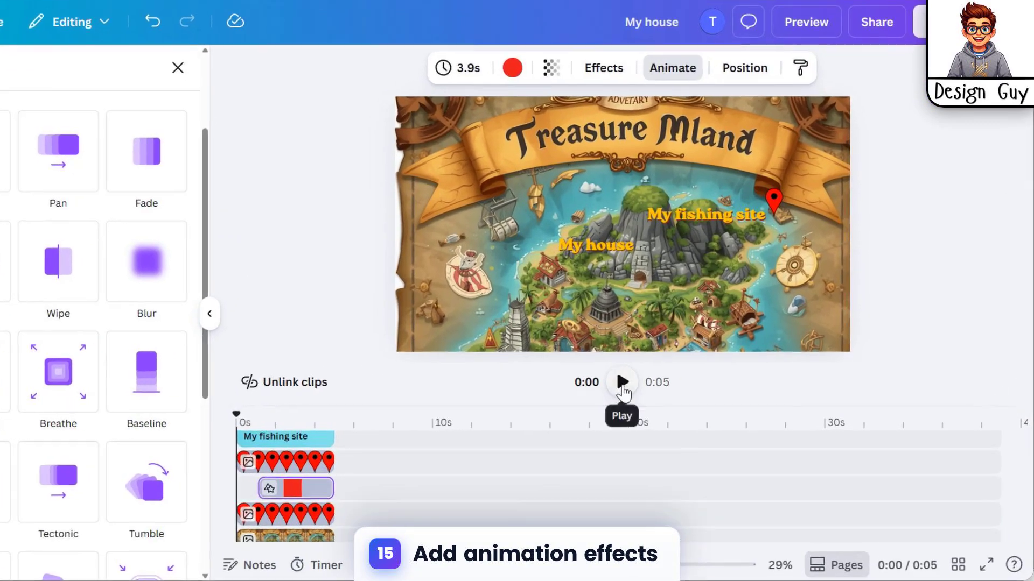
{"action": "left_click", "coordinate": [665, 390]}
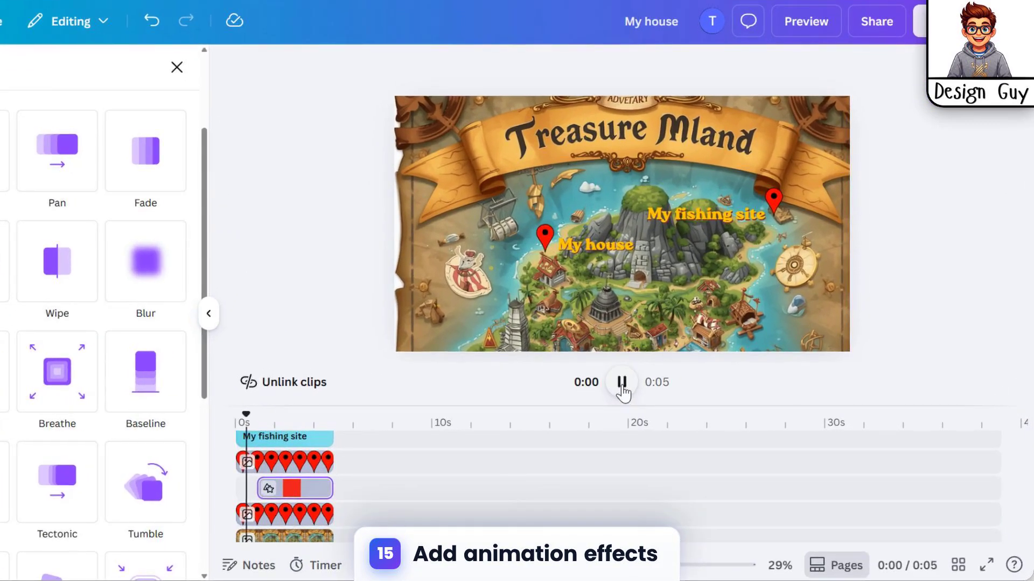
{"action": "left_click", "coordinate": [621, 383]}
{"action": "left_click_drag", "start_coordinate": [259, 415], "coordinate": [244, 422]}
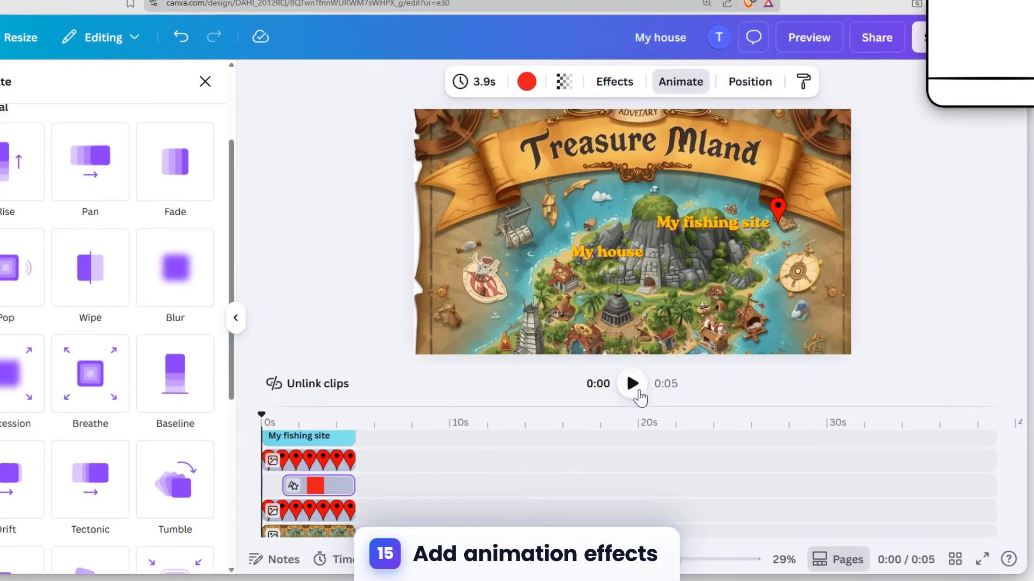
{"action": "left_click", "coordinate": [667, 391]}
{"action": "left_click", "coordinate": [667, 391]}
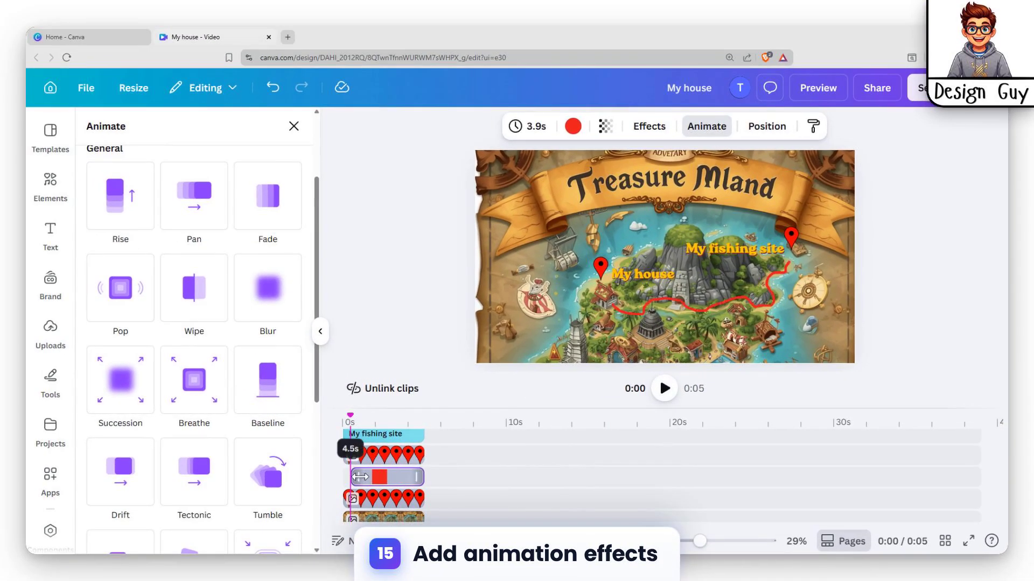
Extend the start of the red line's clip so it lasts 4.5 s, and play back the opening
{"action": "left_click_drag", "start_coordinate": [353, 479], "coordinate": [340, 478]}
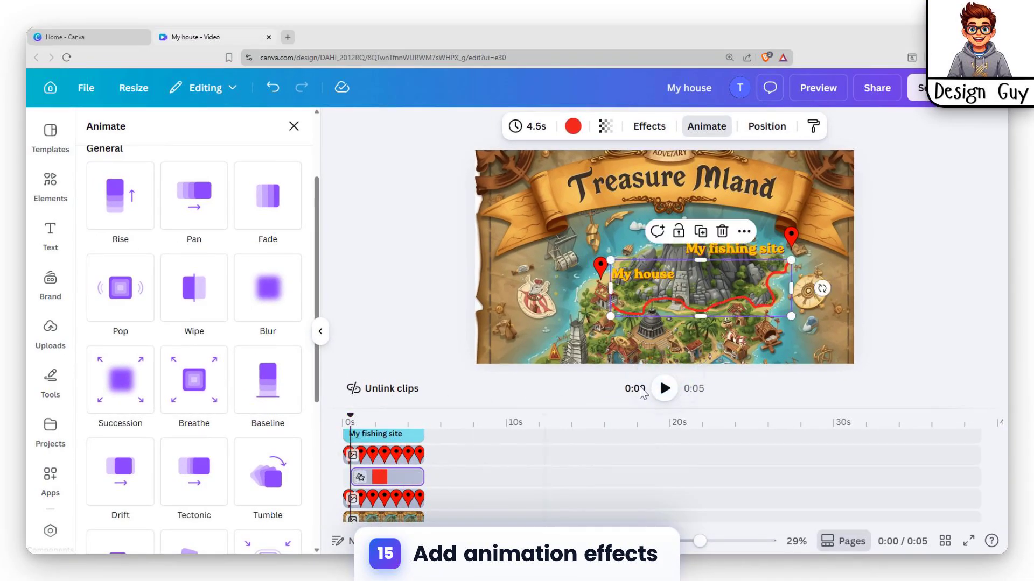
{"action": "left_click", "coordinate": [664, 377]}
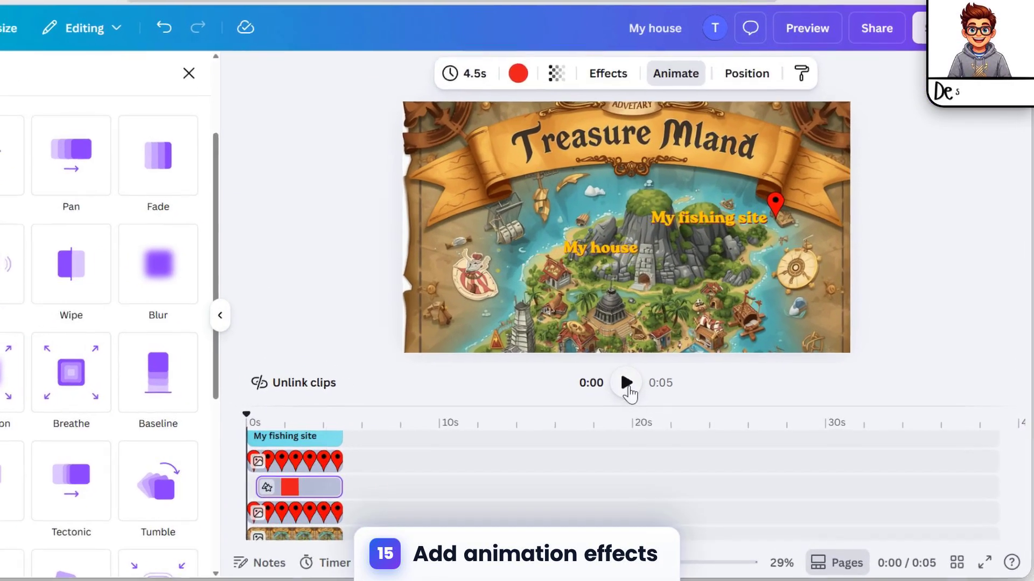
{"action": "left_click", "coordinate": [665, 389]}
{"action": "left_click", "coordinate": [622, 383]}
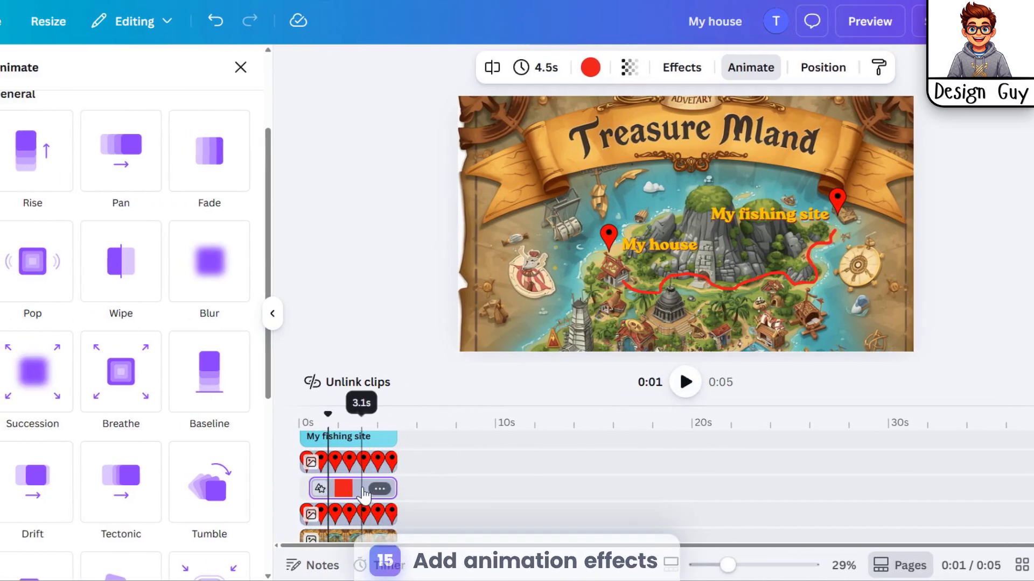
Browse the animation presets for the red route line and apply the Wipe animation to it
{"action": "left_click", "coordinate": [297, 489]}
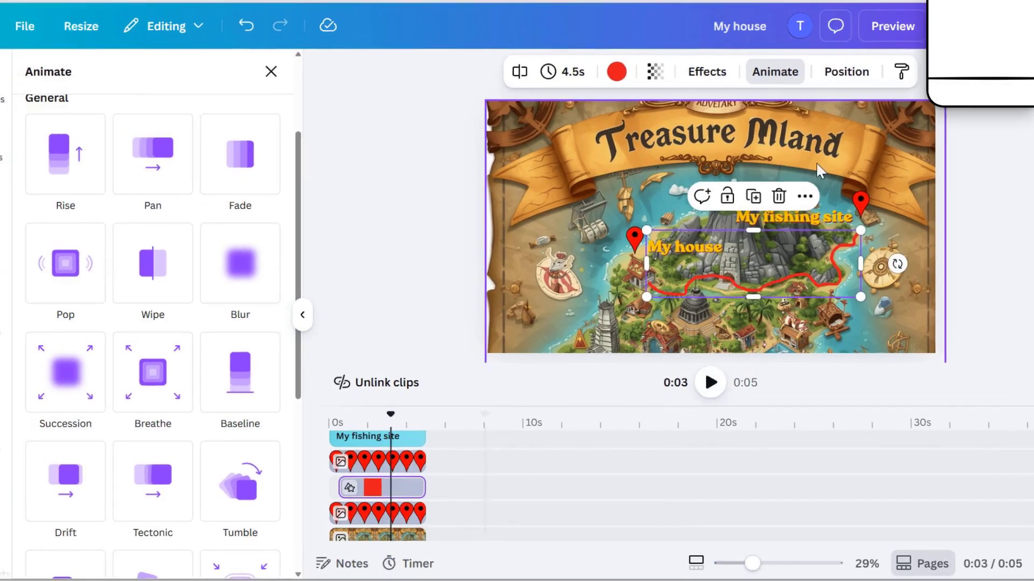
{"action": "left_click", "coordinate": [697, 129]}
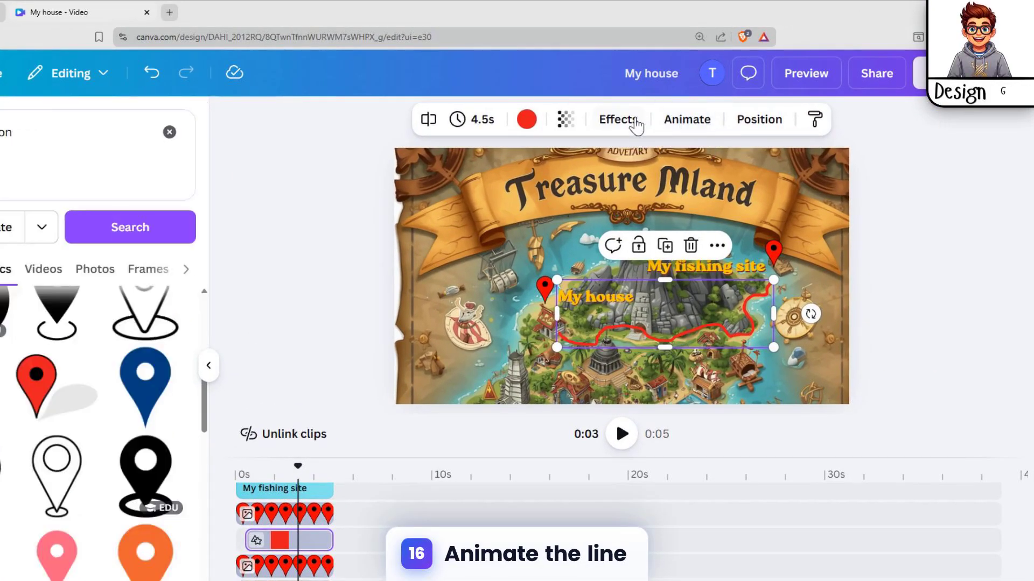
{"action": "left_click", "coordinate": [695, 123]}
{"action": "scroll", "coordinate": [13, 495], "scroll_direction": "down", "scroll_amount": 5}
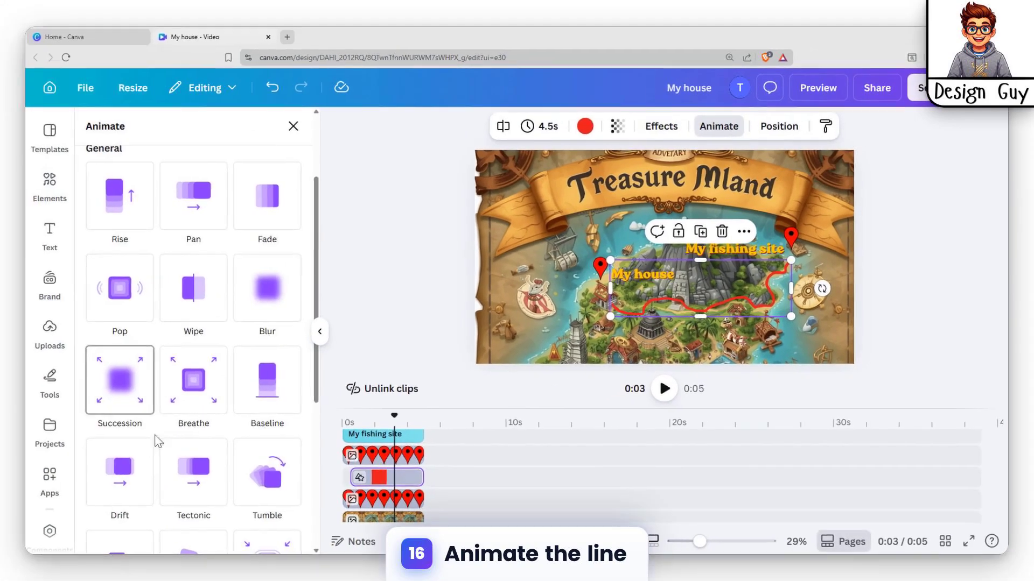
{"action": "scroll", "coordinate": [183, 469], "scroll_direction": "down", "scroll_amount": 2}
{"action": "scroll", "coordinate": [235, 420], "scroll_direction": "down", "scroll_amount": 1}
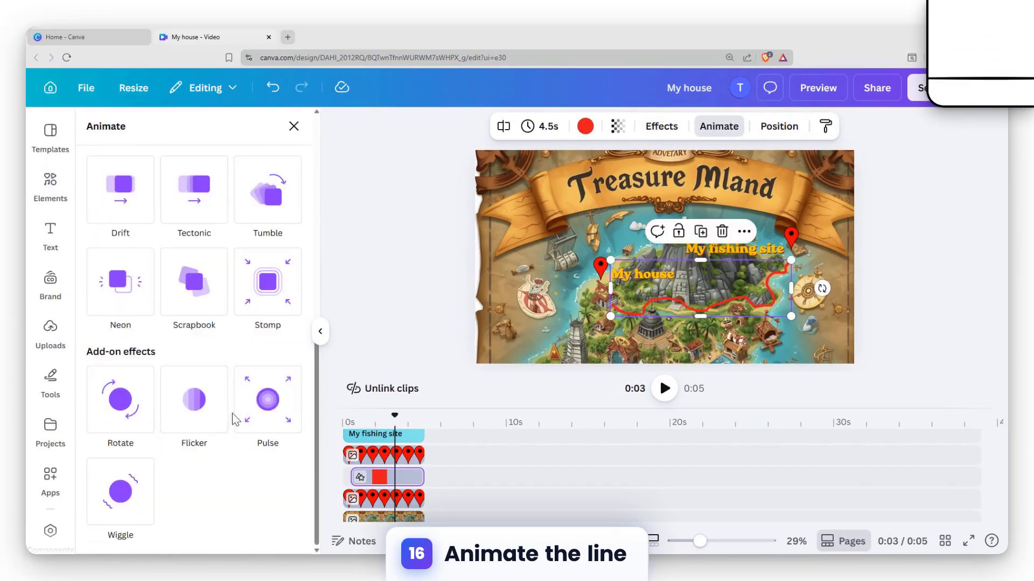
{"action": "scroll", "coordinate": [228, 371], "scroll_direction": "up", "scroll_amount": 3}
{"action": "scroll", "coordinate": [192, 398], "scroll_direction": "up", "scroll_amount": 1}
{"action": "scroll", "coordinate": [193, 415], "scroll_direction": "up", "scroll_amount": 2}
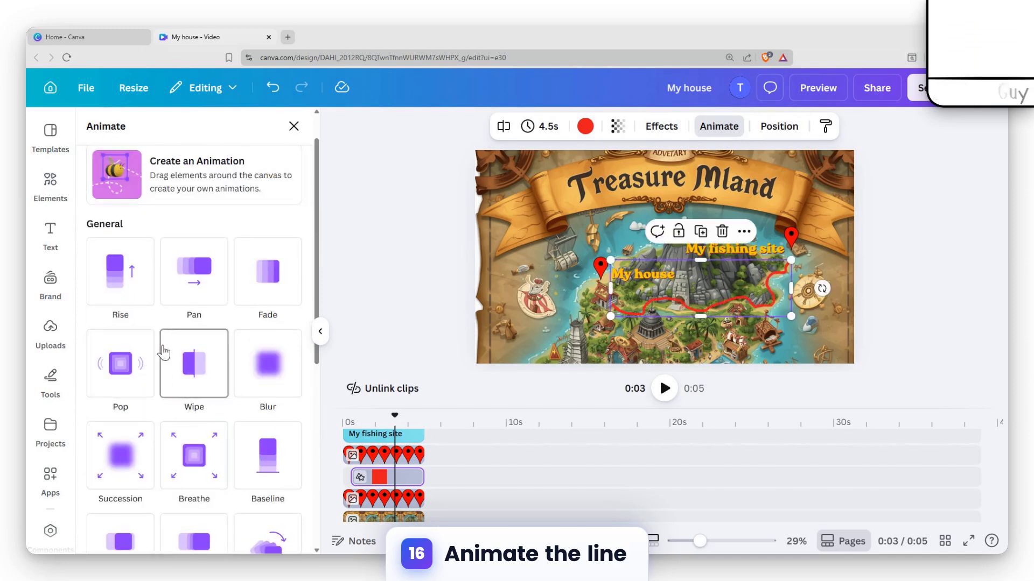
{"action": "scroll", "coordinate": [165, 463], "scroll_direction": "down", "scroll_amount": 4}
{"action": "scroll", "coordinate": [177, 426], "scroll_direction": "down", "scroll_amount": 2}
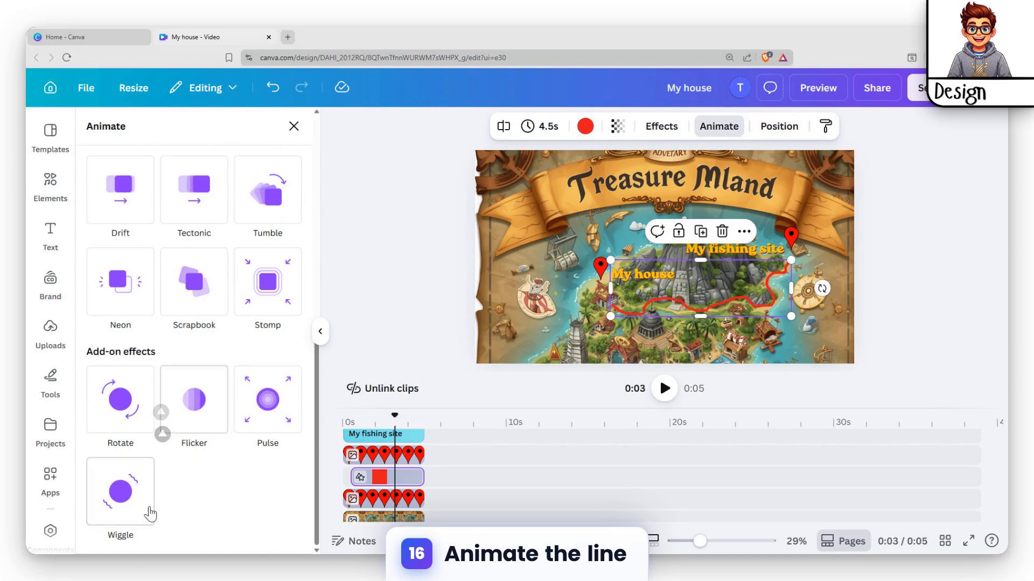
{"action": "scroll", "coordinate": [150, 515], "scroll_direction": "up", "scroll_amount": 4}
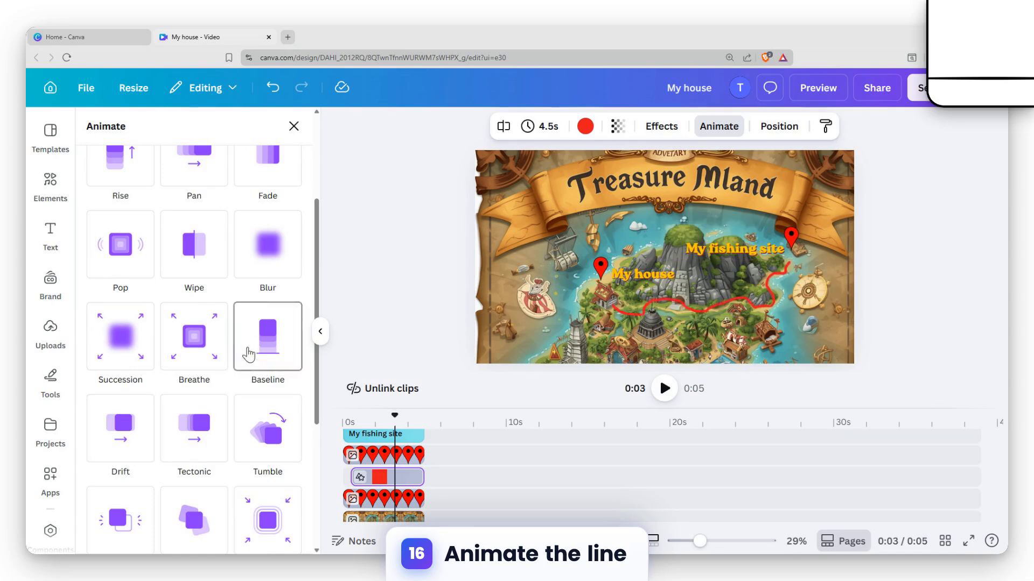
{"action": "scroll", "coordinate": [245, 344], "scroll_direction": "up", "scroll_amount": 2}
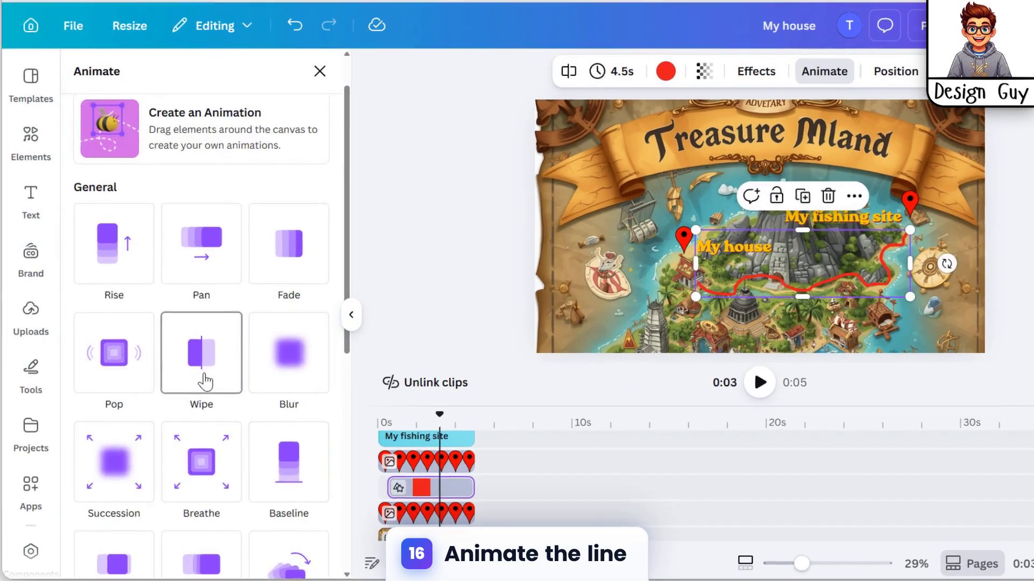
{"action": "left_click", "coordinate": [205, 368]}
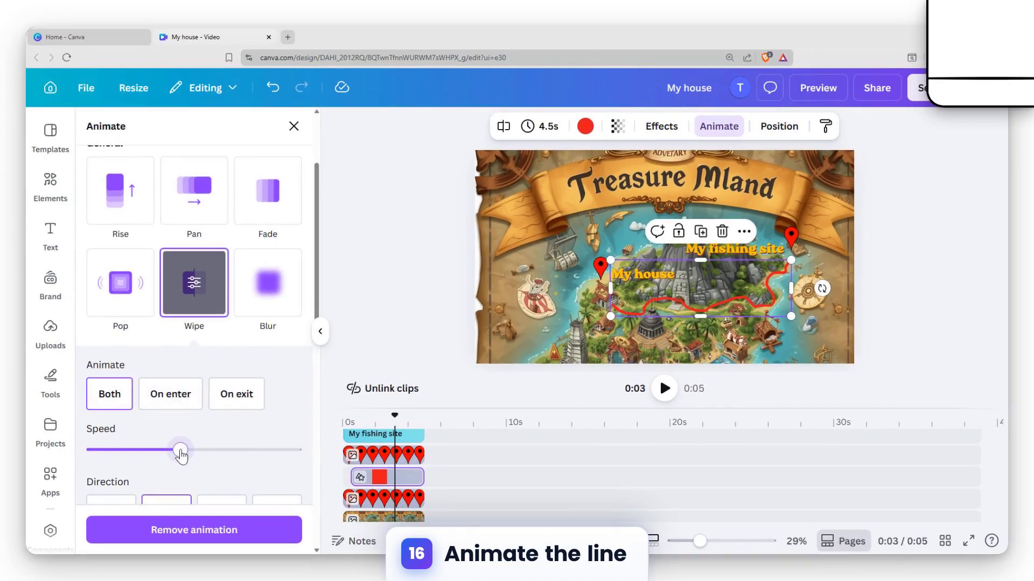
Slow the red line's Wipe animation to near the low end of its speed range
{"action": "left_click_drag", "start_coordinate": [180, 454], "coordinate": [110, 471]}
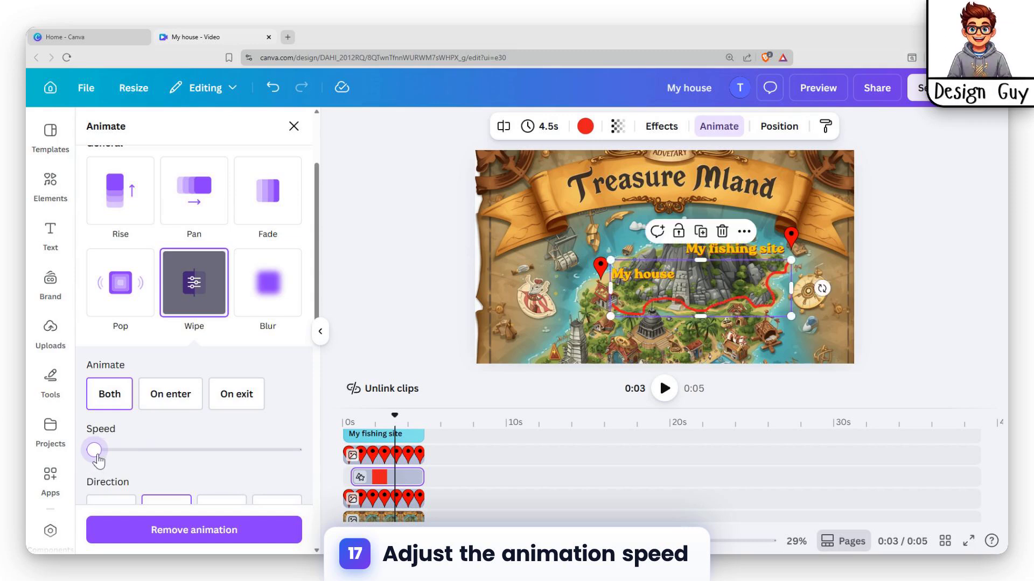
{"action": "scroll", "coordinate": [159, 448], "scroll_direction": "down", "scroll_amount": 4}
{"action": "scroll", "coordinate": [160, 446], "scroll_direction": "up", "scroll_amount": 2}
{"action": "left_click", "coordinate": [147, 331]}
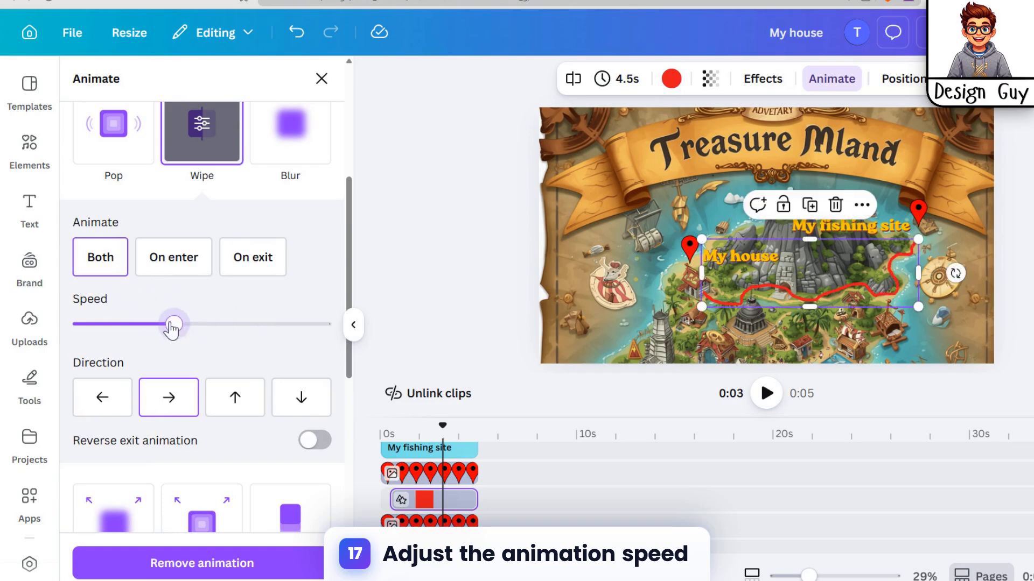
{"action": "left_click_drag", "start_coordinate": [172, 326], "coordinate": [96, 326]}
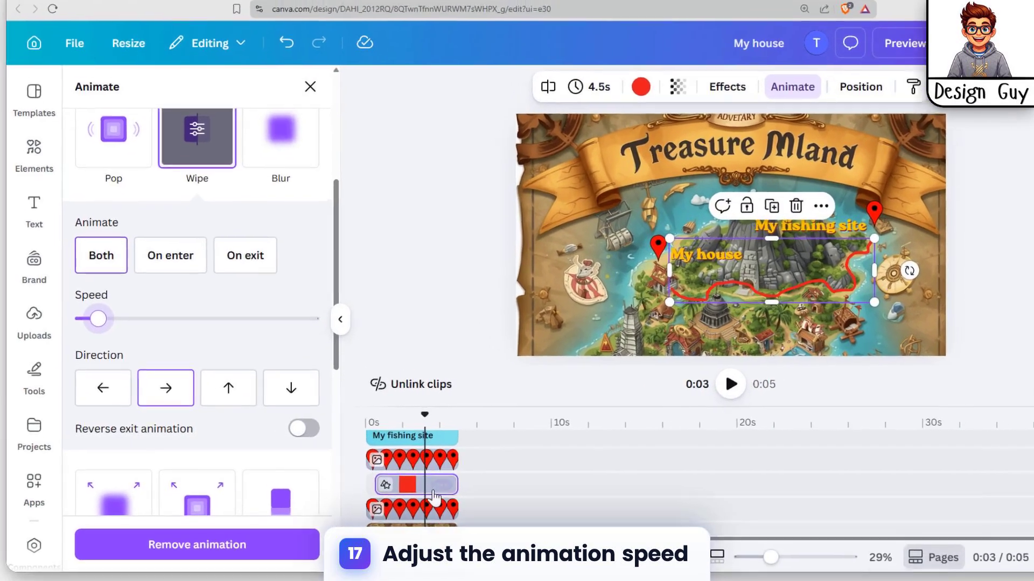
Play the video from the start to check how the red route line draws in
{"action": "left_click", "coordinate": [411, 477]}
{"action": "left_click", "coordinate": [379, 477]}
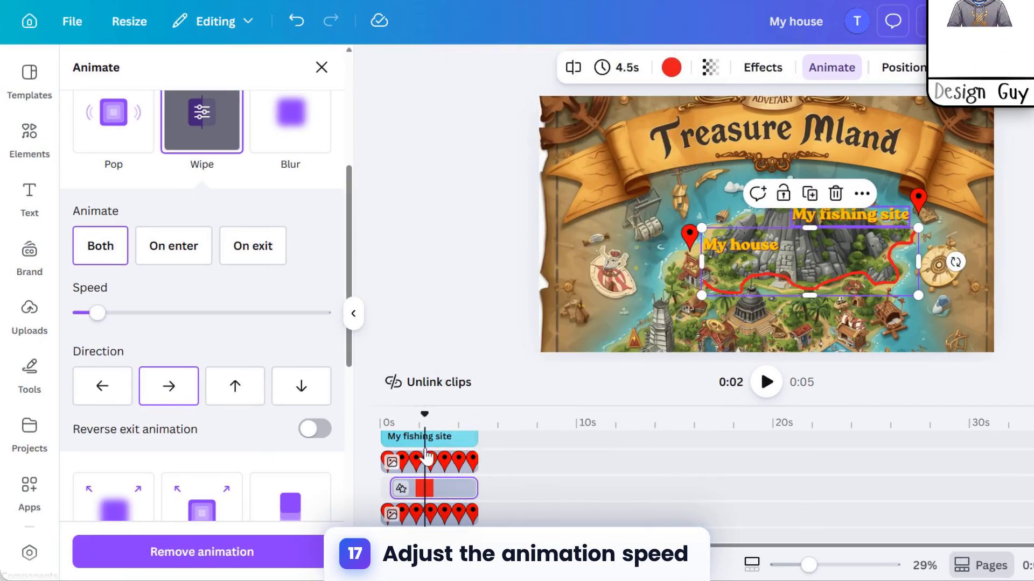
{"action": "left_click_drag", "start_coordinate": [424, 416], "coordinate": [386, 425]}
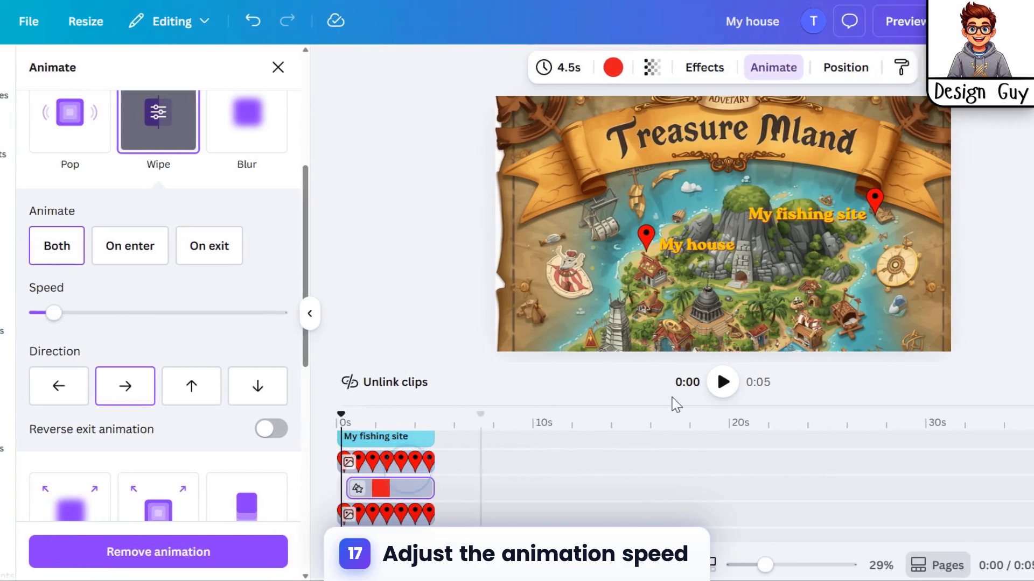
{"action": "left_click", "coordinate": [767, 382]}
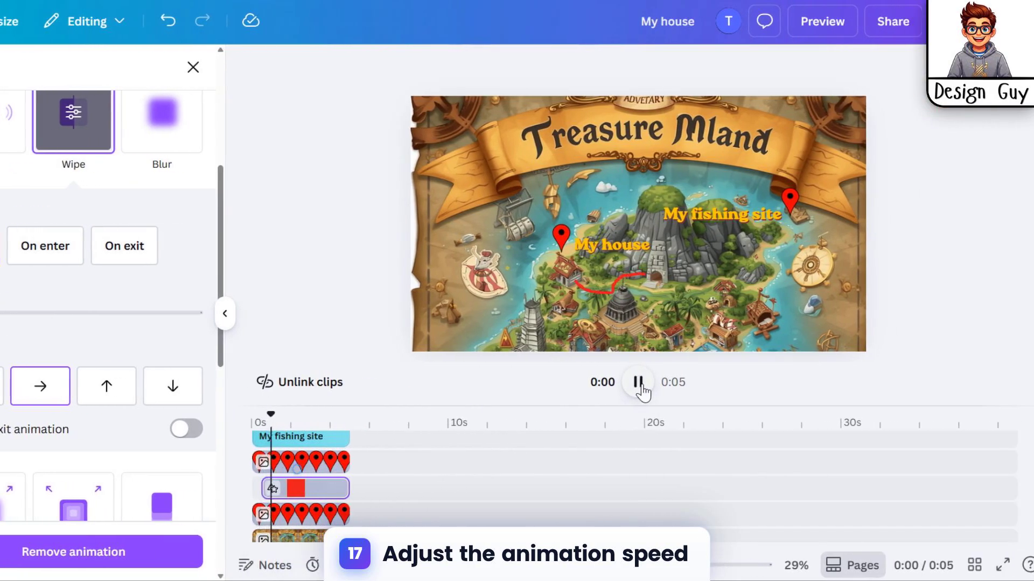
{"action": "left_click", "coordinate": [621, 381]}
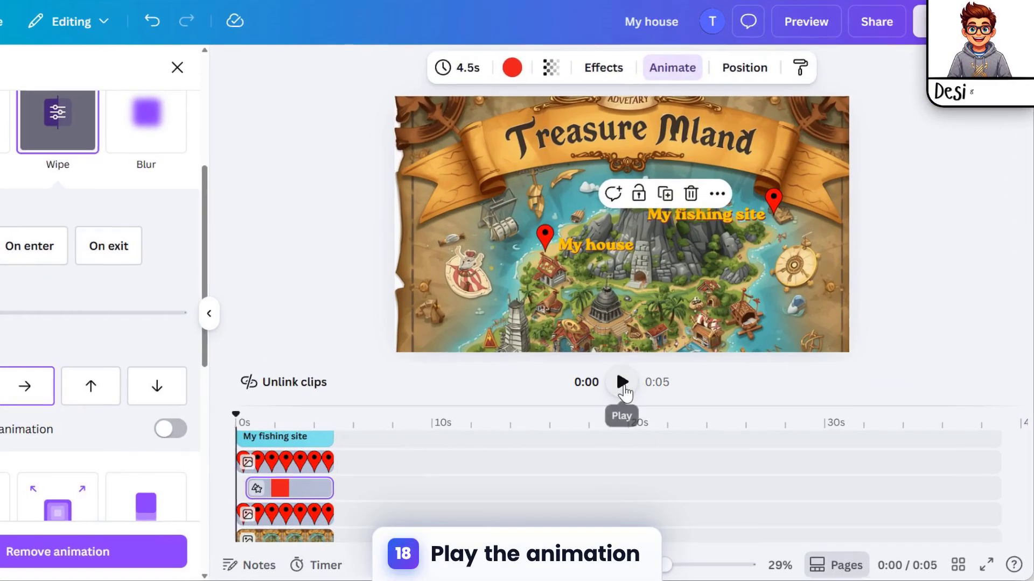
{"action": "left_click", "coordinate": [660, 388]}
{"action": "left_click", "coordinate": [659, 387]}
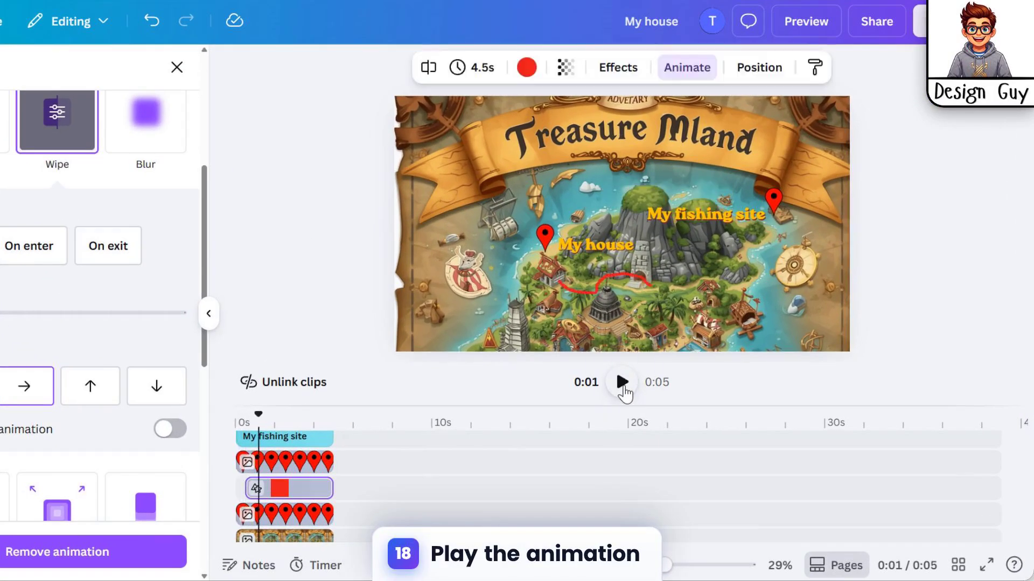
{"action": "left_click", "coordinate": [622, 383]}
{"action": "left_click", "coordinate": [622, 382]}
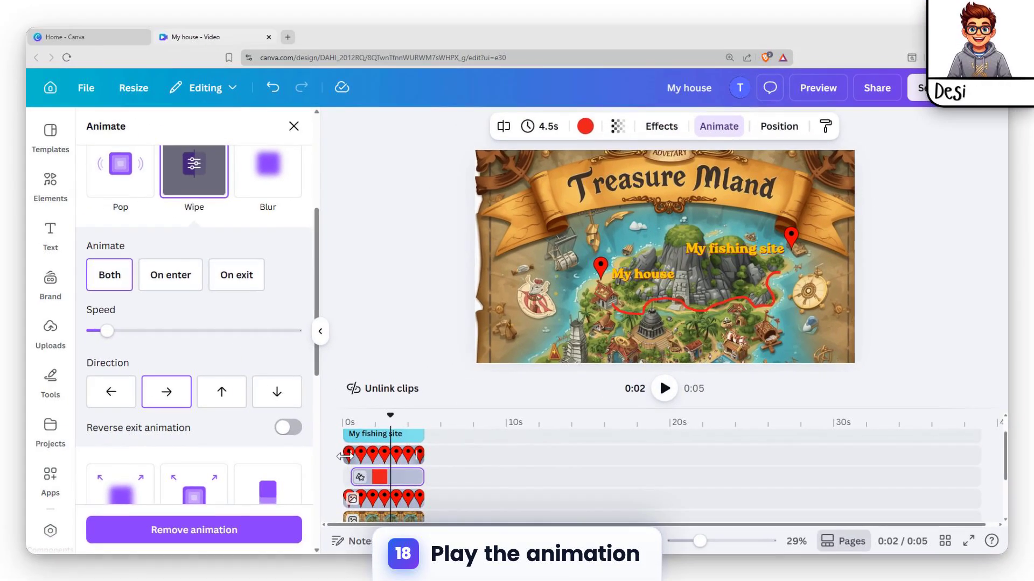
Trim the start of the clip for the pin beside "My fishing site" so it lasts 2.0 s, and play back the timing
{"action": "left_click_drag", "start_coordinate": [238, 462], "coordinate": [257, 463]}
{"action": "left_click_drag", "start_coordinate": [387, 458], "coordinate": [388, 457]}
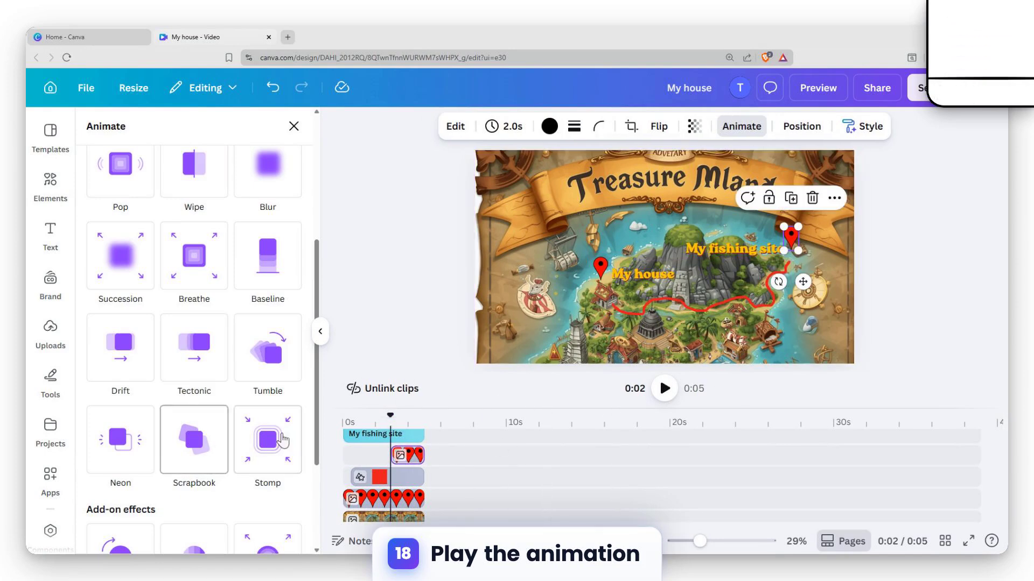
{"action": "left_click", "coordinate": [666, 389]}
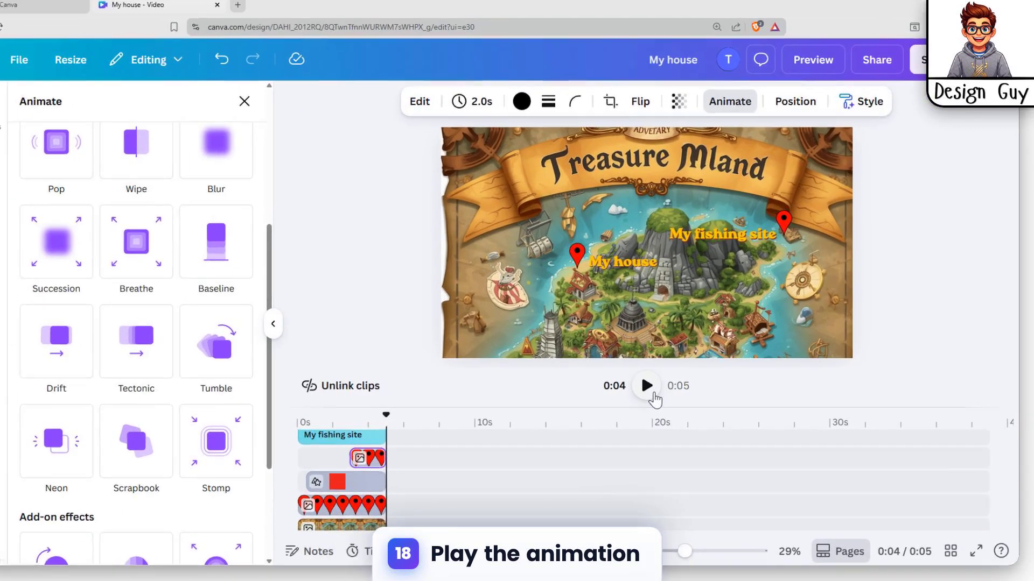
{"action": "left_click", "coordinate": [665, 389]}
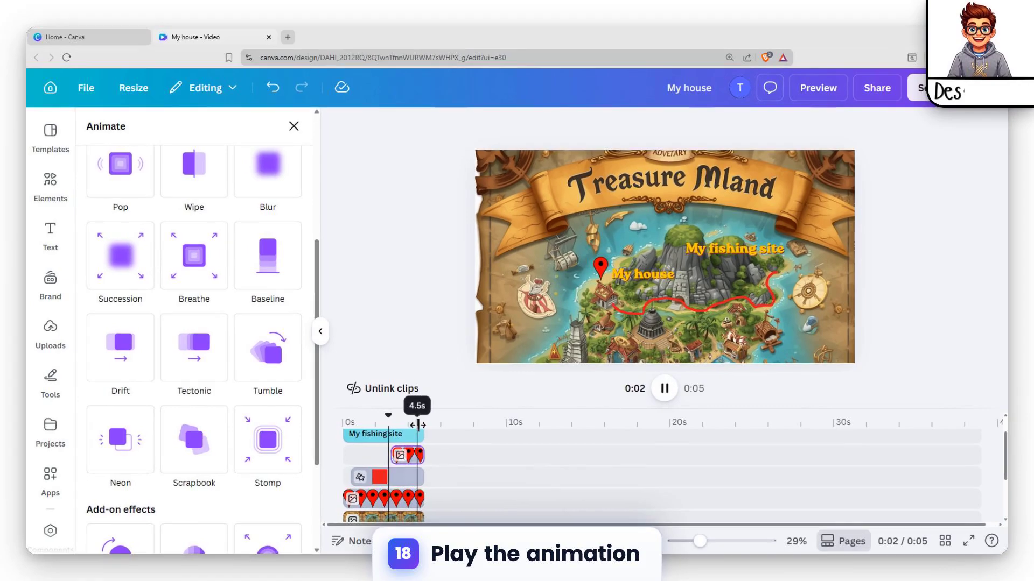
{"action": "left_click", "coordinate": [665, 388]}
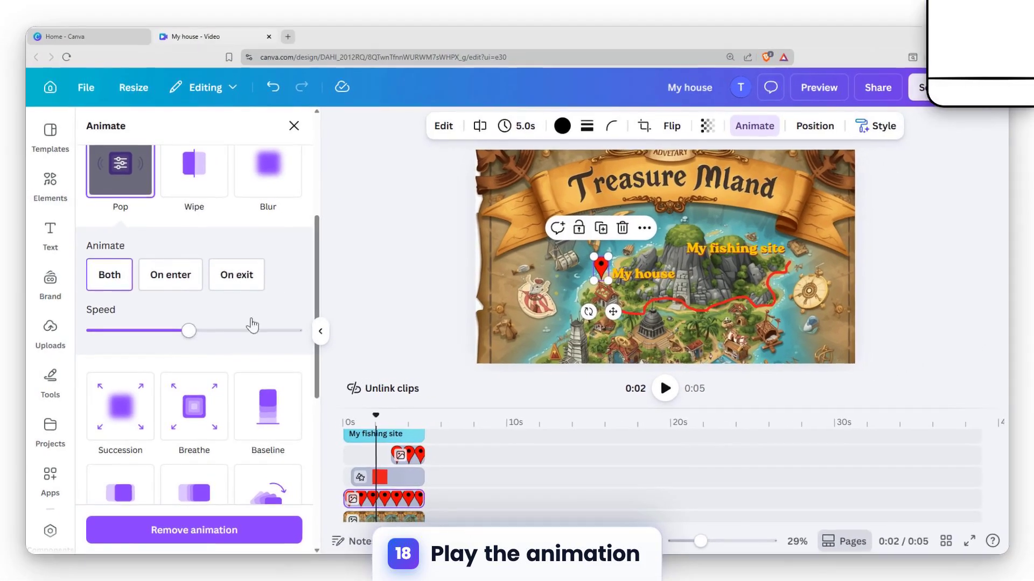
{"action": "scroll", "coordinate": [127, 189], "scroll_direction": "up", "scroll_amount": 2}
{"action": "scroll", "coordinate": [140, 345], "scroll_direction": "down", "scroll_amount": 8}
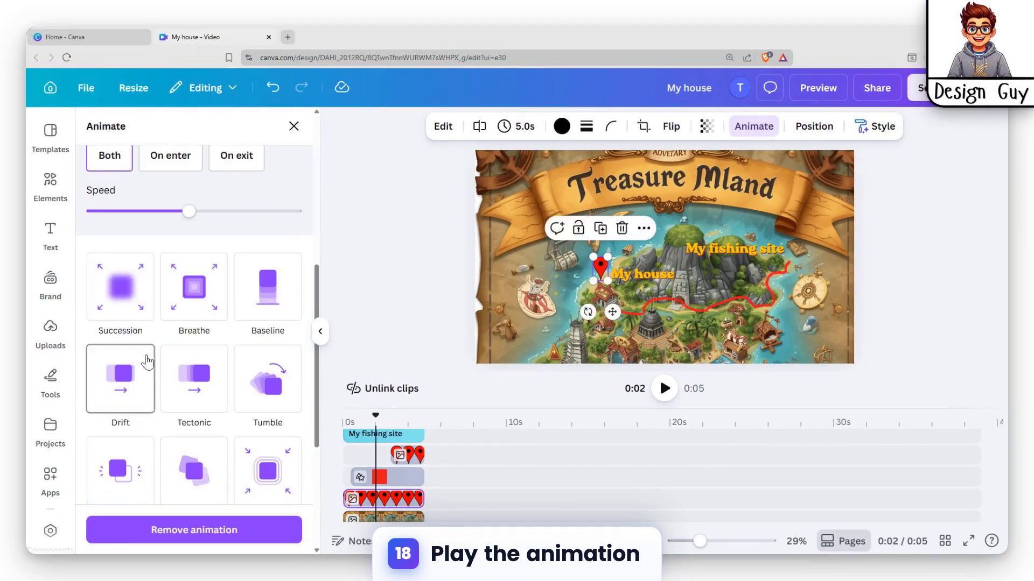
{"action": "scroll", "coordinate": [164, 385], "scroll_direction": "up", "scroll_amount": 5}
{"action": "scroll", "coordinate": [166, 385], "scroll_direction": "up", "scroll_amount": 5}
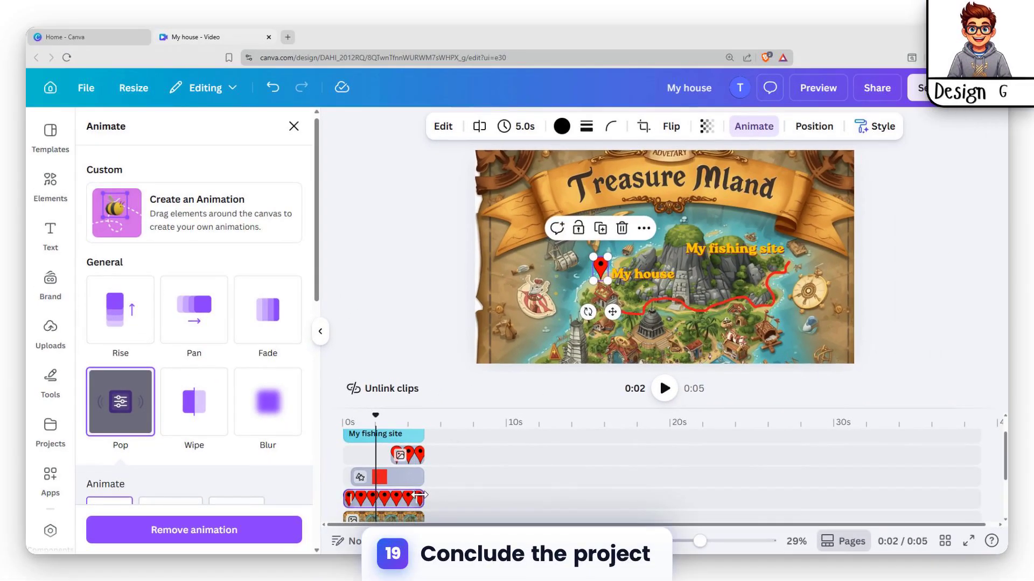
{"action": "left_click_drag", "start_coordinate": [475, 515], "coordinate": [424, 498]}
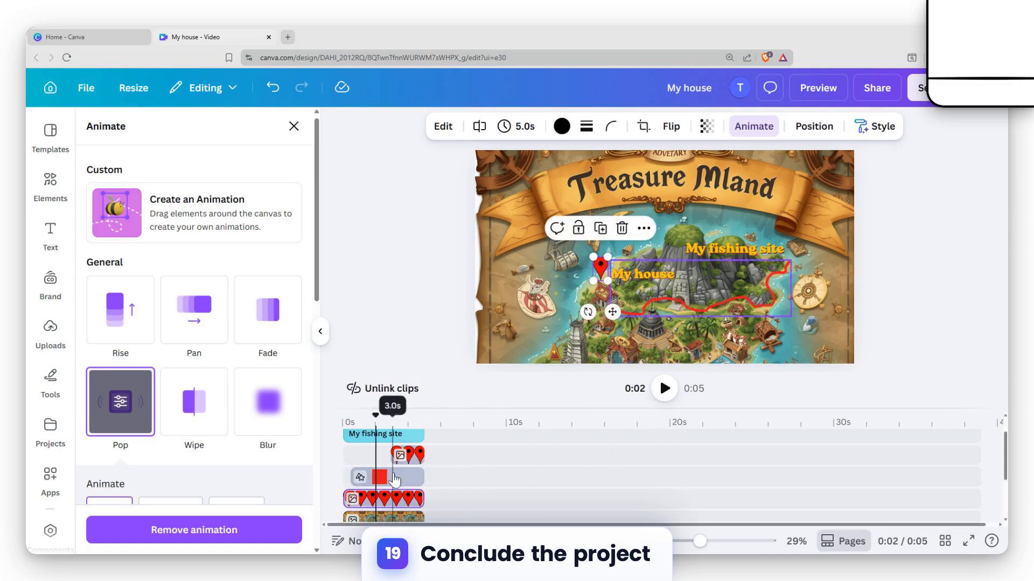
Apply the Pop animation to the pin beside "My fishing site" and trim the start of that label's clip so it lasts 2.0 s
{"action": "left_click", "coordinate": [417, 456]}
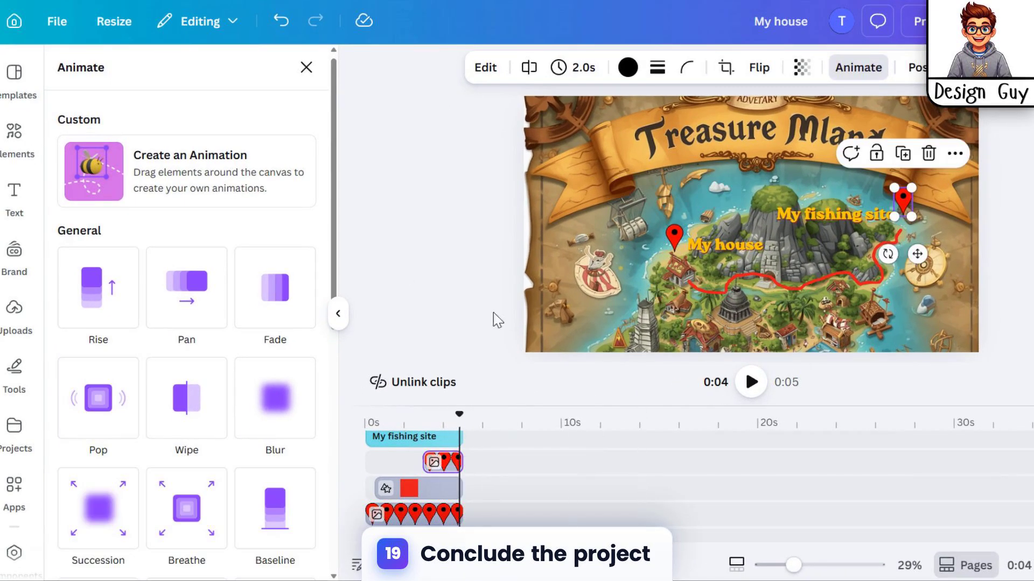
{"action": "left_click", "coordinate": [98, 399]}
{"action": "scroll", "coordinate": [127, 290], "scroll_direction": "down", "scroll_amount": 10}
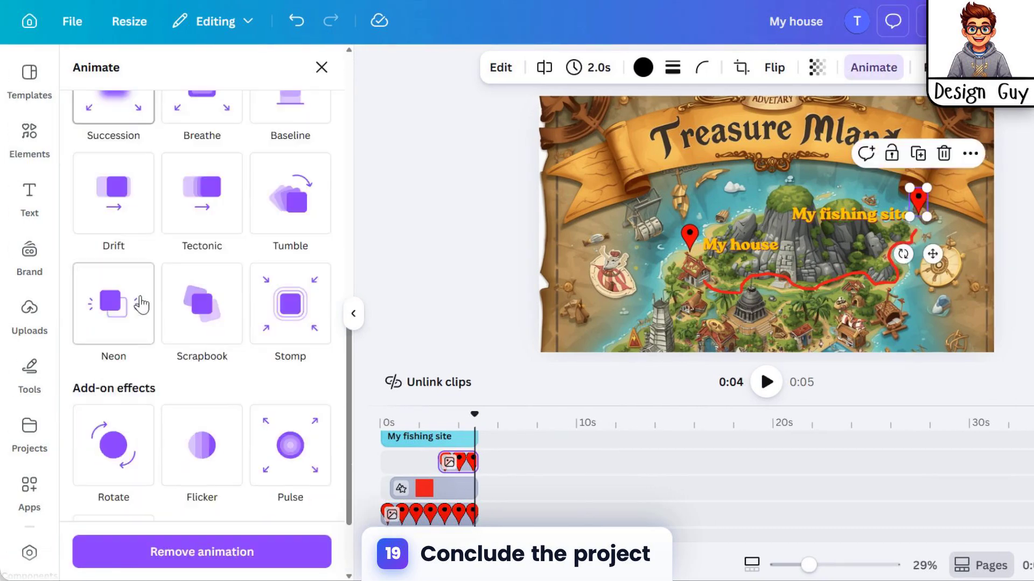
{"action": "scroll", "coordinate": [141, 305], "scroll_direction": "up", "scroll_amount": 5}
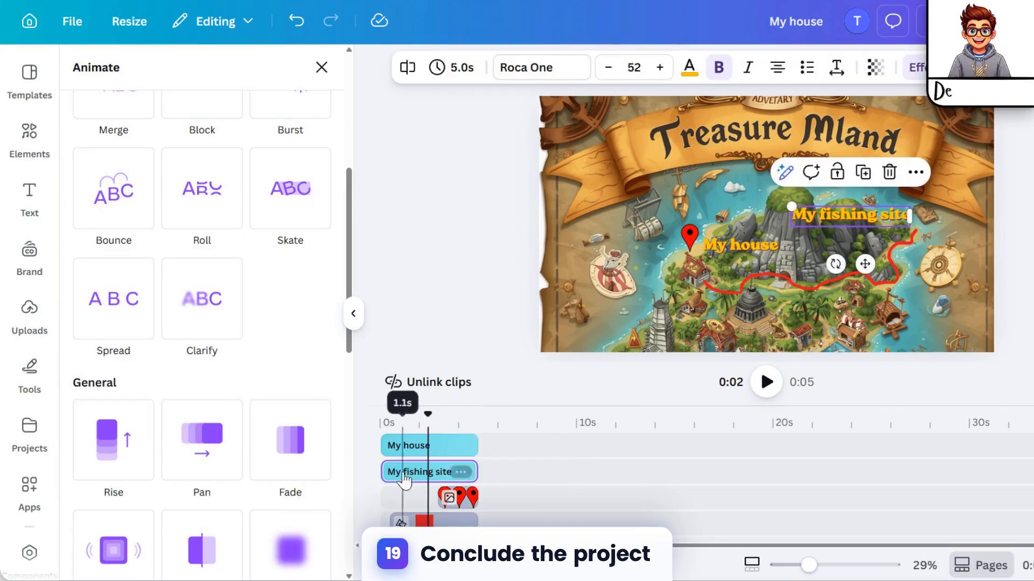
{"action": "left_click_drag", "start_coordinate": [386, 472], "coordinate": [439, 471]}
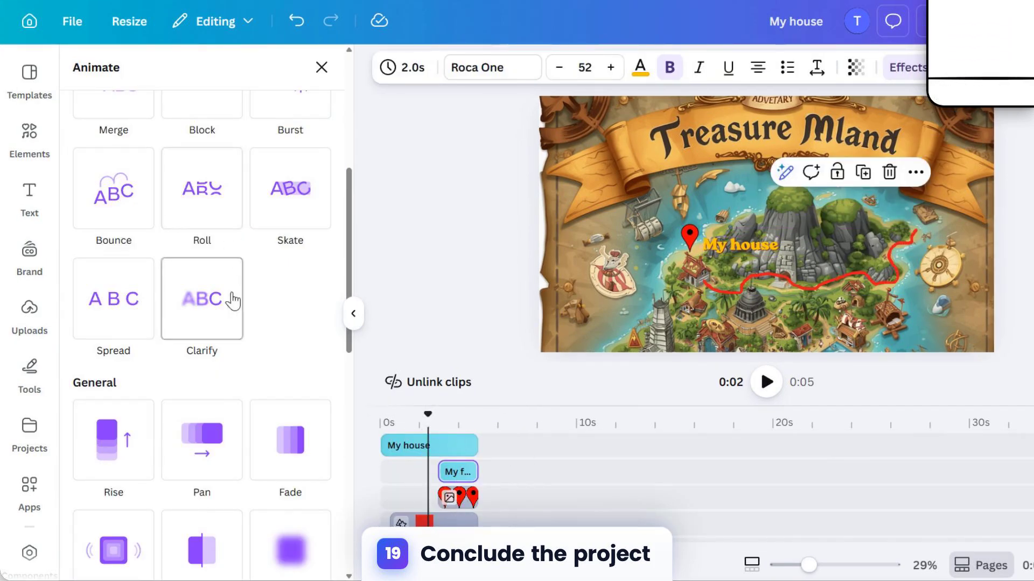
Apply the Bounce animation to the "My house" and "My fishing site" labels, lowering the intensity on "My fishing site"
{"action": "left_click", "coordinate": [431, 447]}
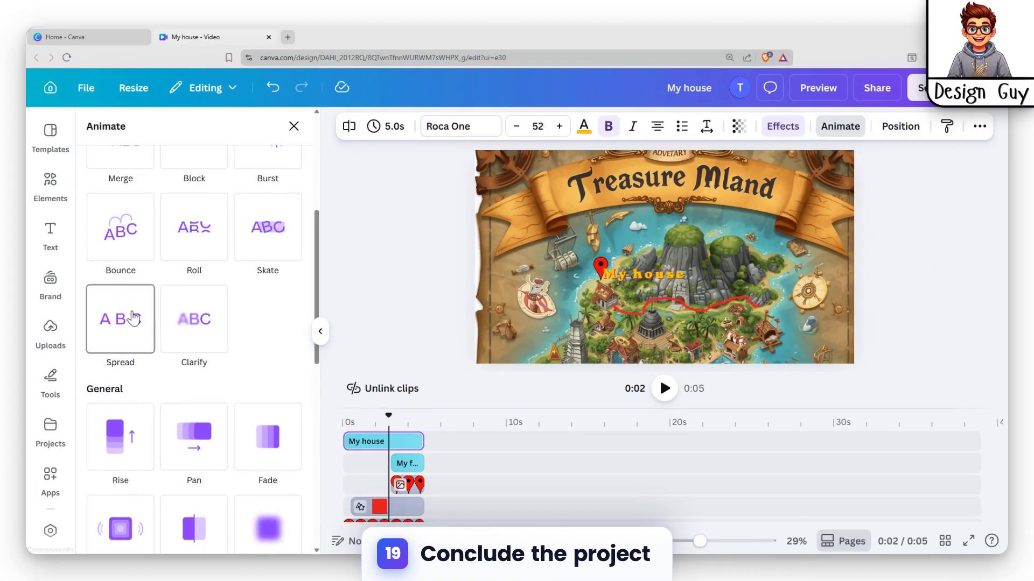
{"action": "left_click", "coordinate": [132, 276]}
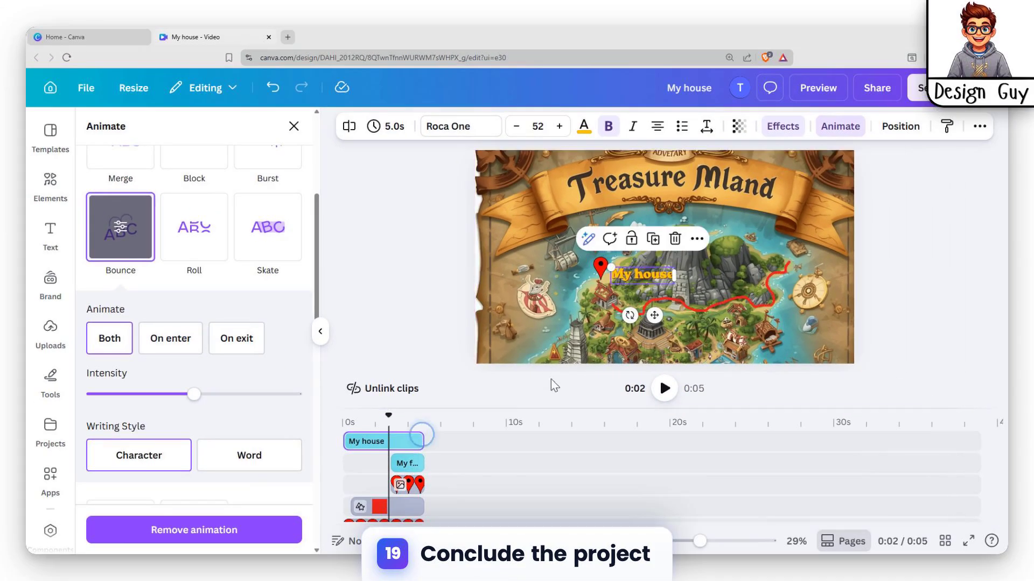
{"action": "left_click", "coordinate": [407, 463]}
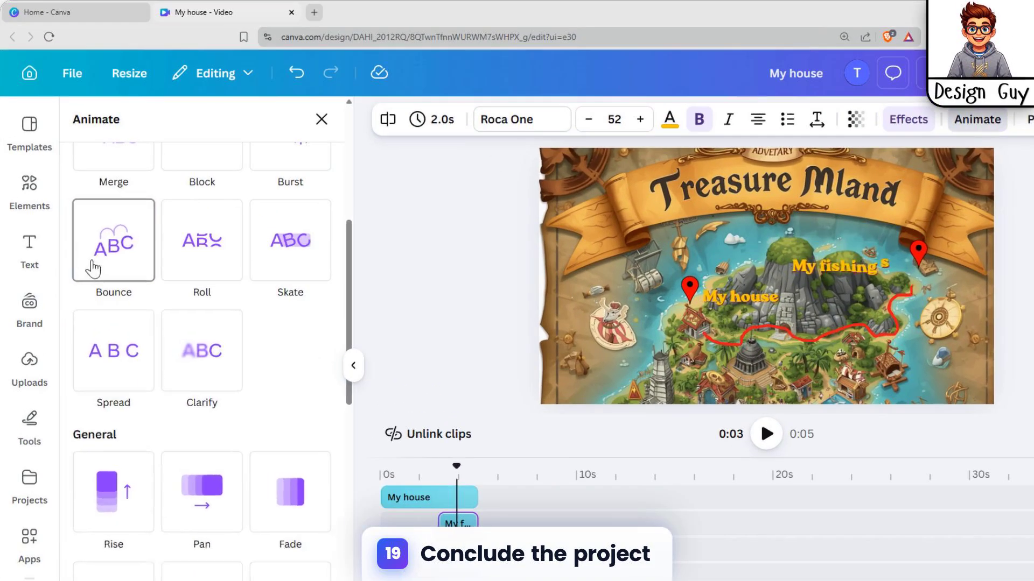
{"action": "left_click", "coordinate": [86, 214]}
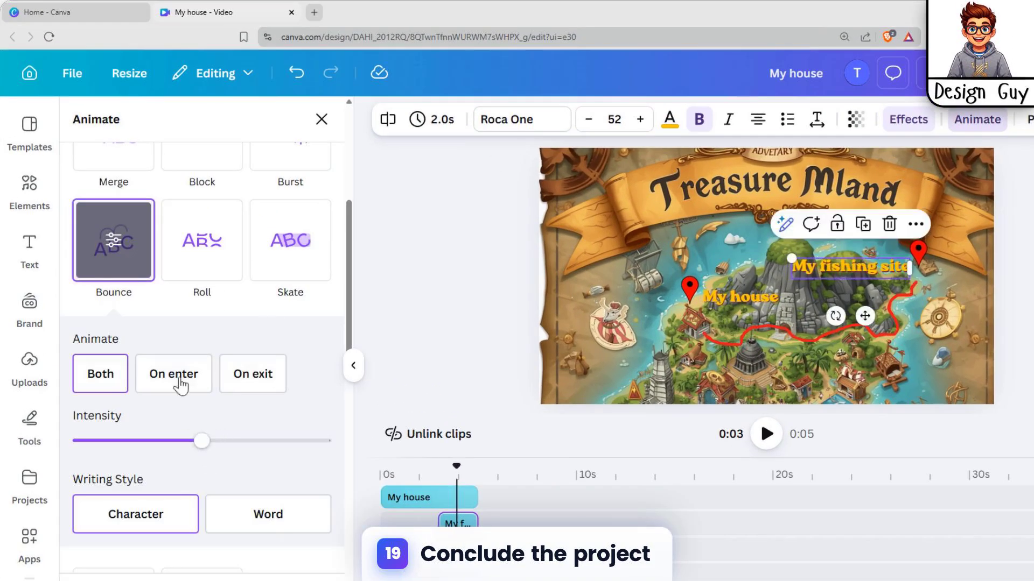
{"action": "left_click_drag", "start_coordinate": [202, 440], "coordinate": [152, 441]}
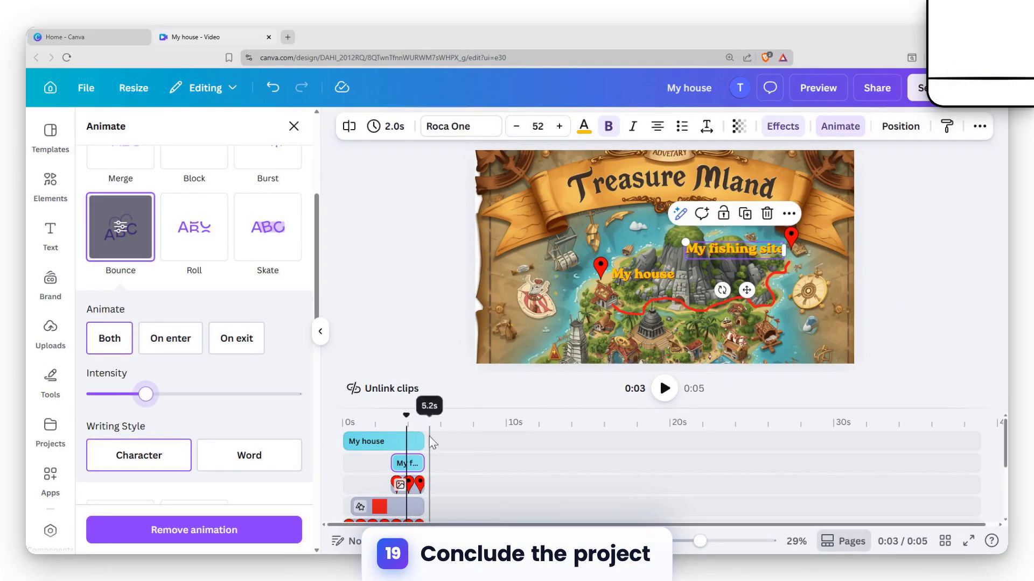
{"action": "left_click", "coordinate": [664, 389]}
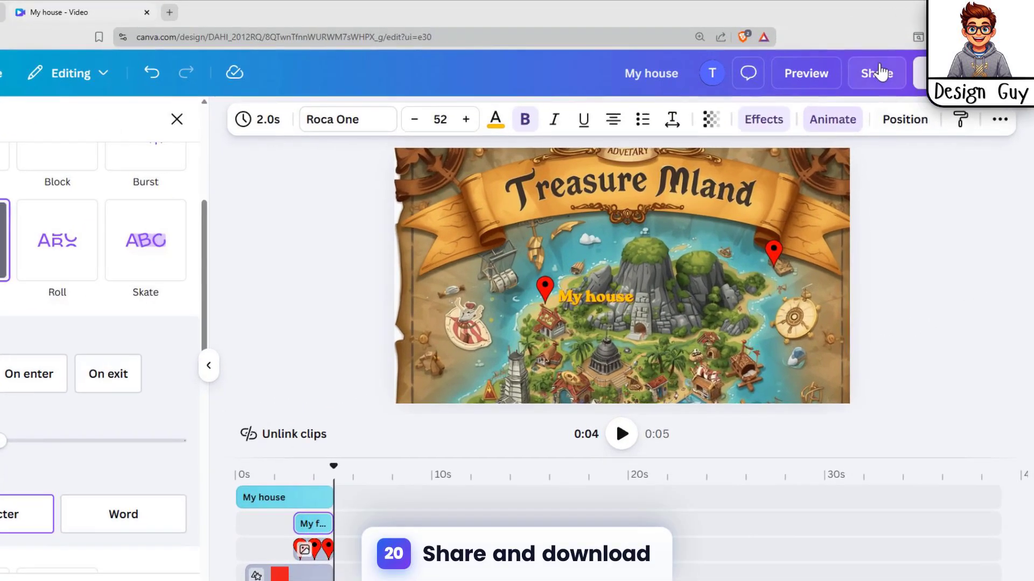
Download the video as an MP4 Video at 4K (UHD) quality
{"action": "left_click", "coordinate": [877, 73]}
{"action": "left_click", "coordinate": [738, 446]}
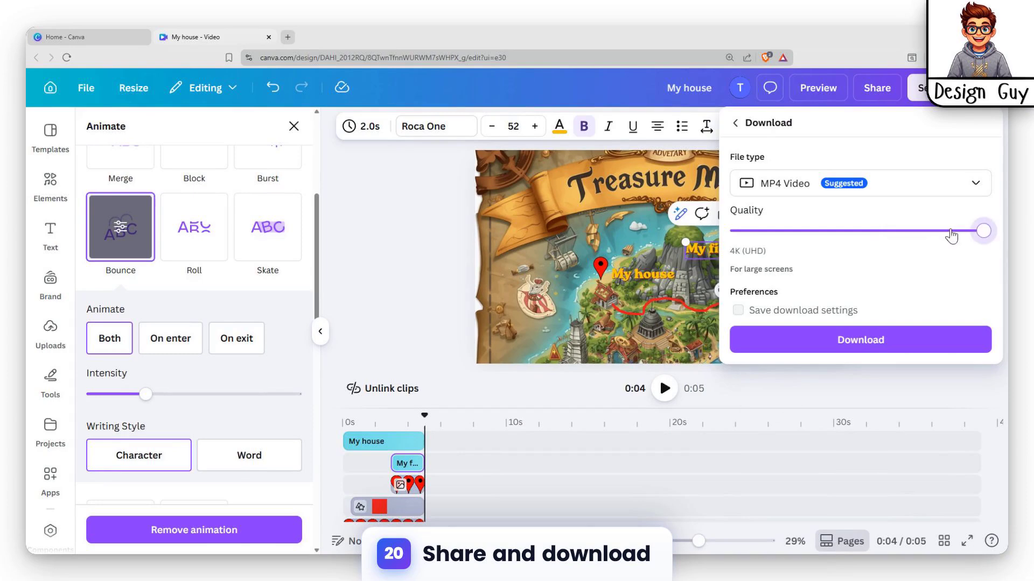
{"action": "left_click", "coordinate": [858, 335]}
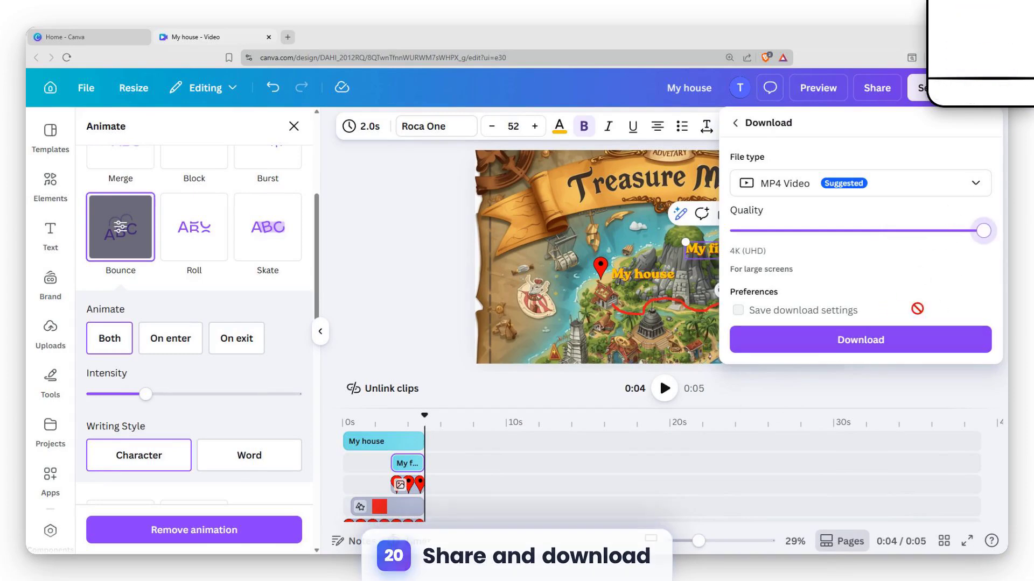